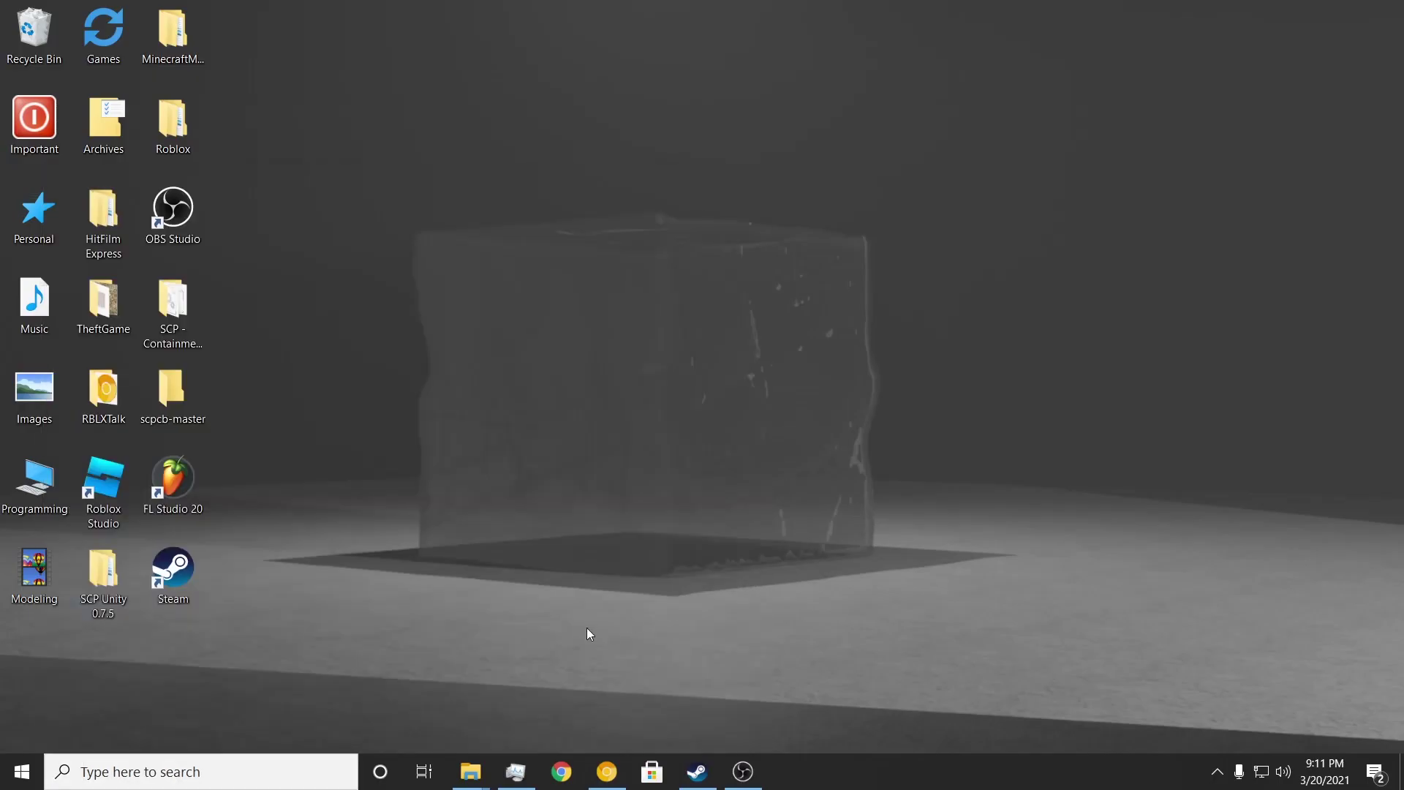
{"action": "key", "text": "super+s"}
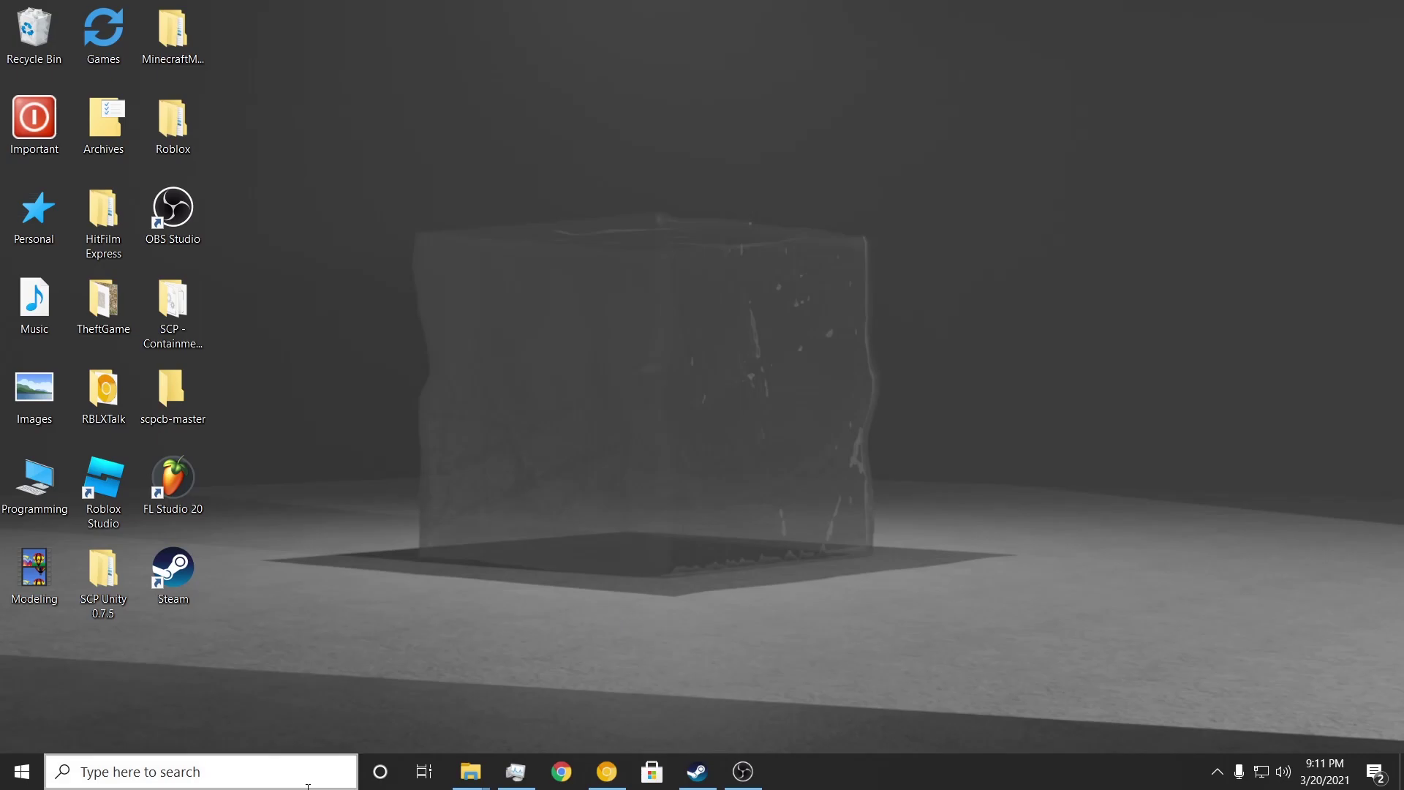
Launch Audacity from a Windows search for 'audio', dismiss its welcome, and show the DuckDuckGo results.
{"action": "type", "text": "a"}
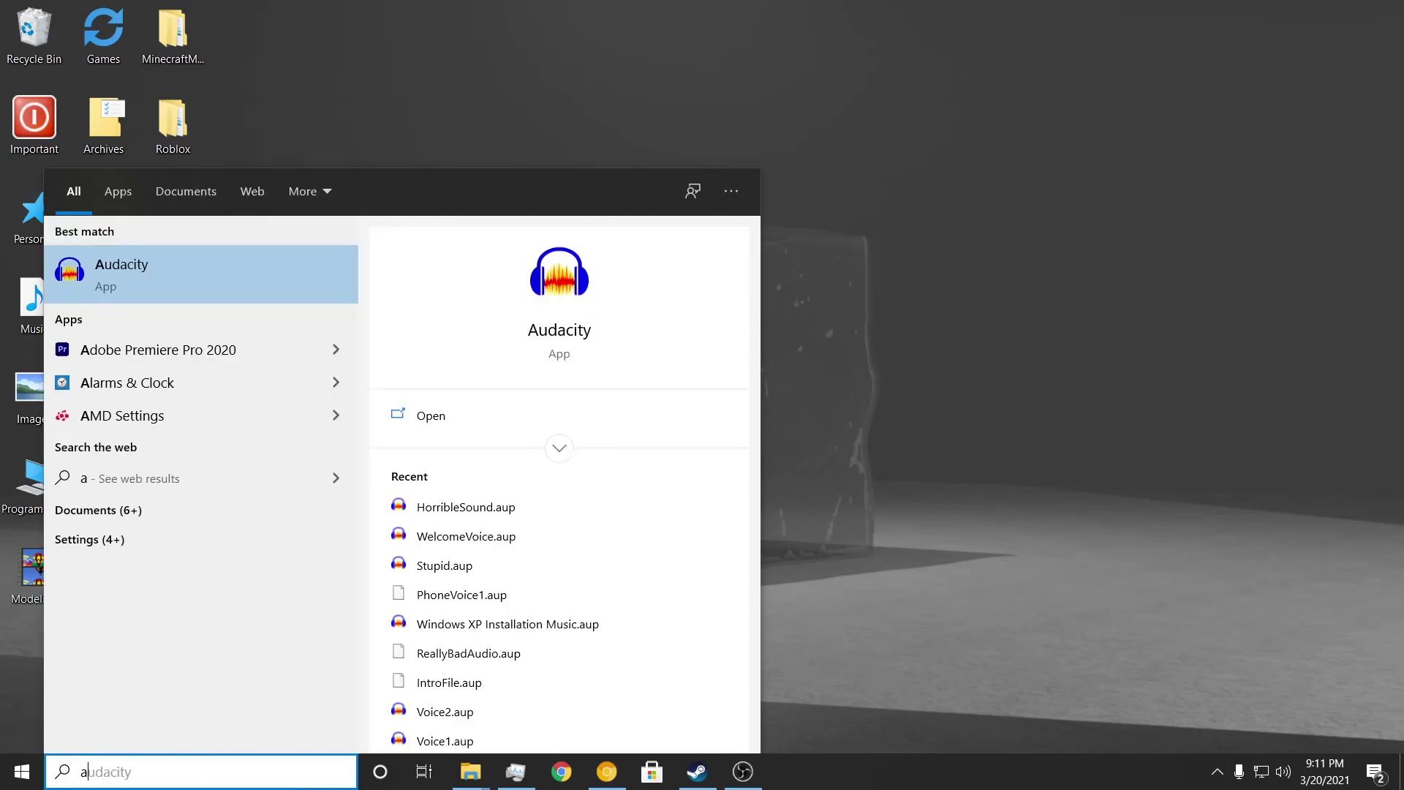
{"action": "type", "text": "udio"}
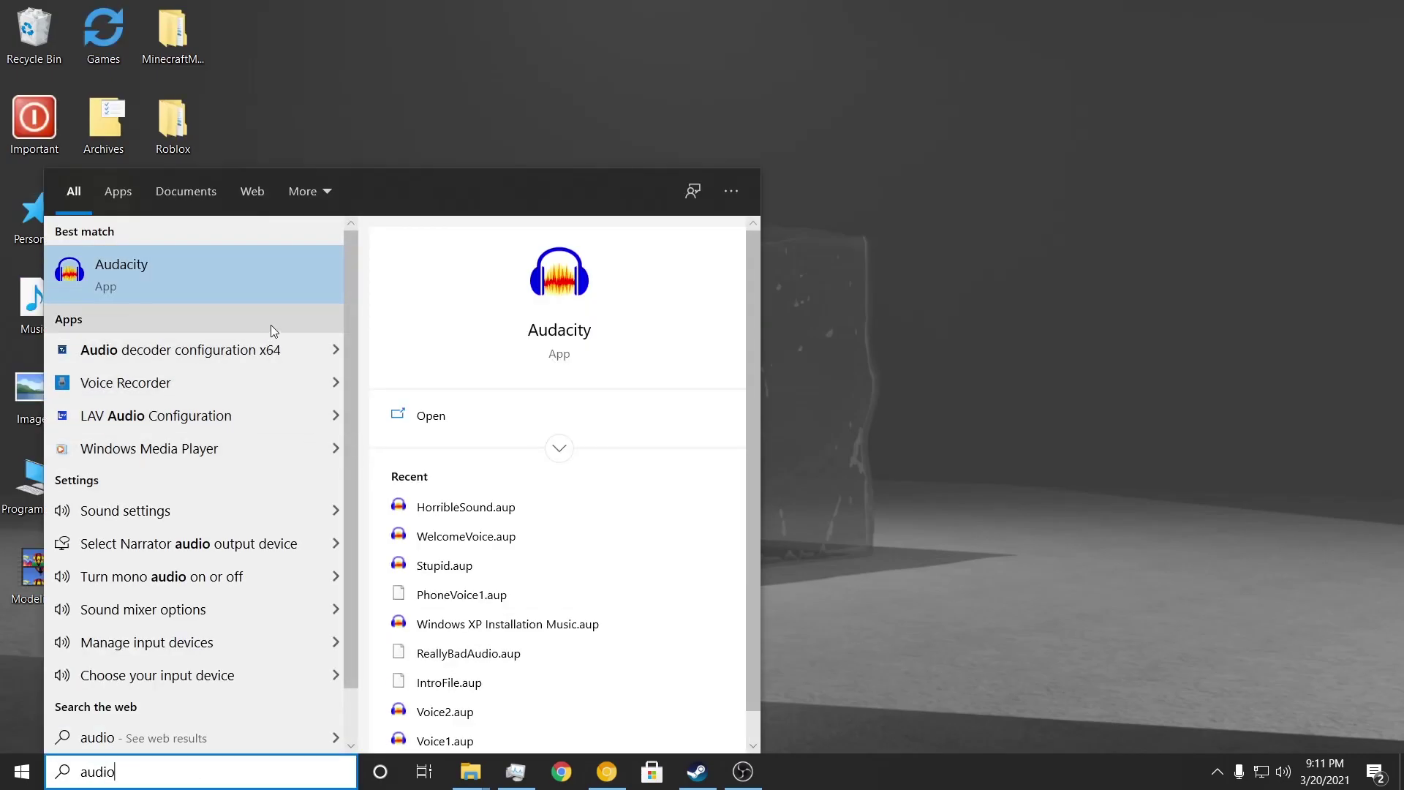
{"action": "left_click", "coordinate": [267, 274]}
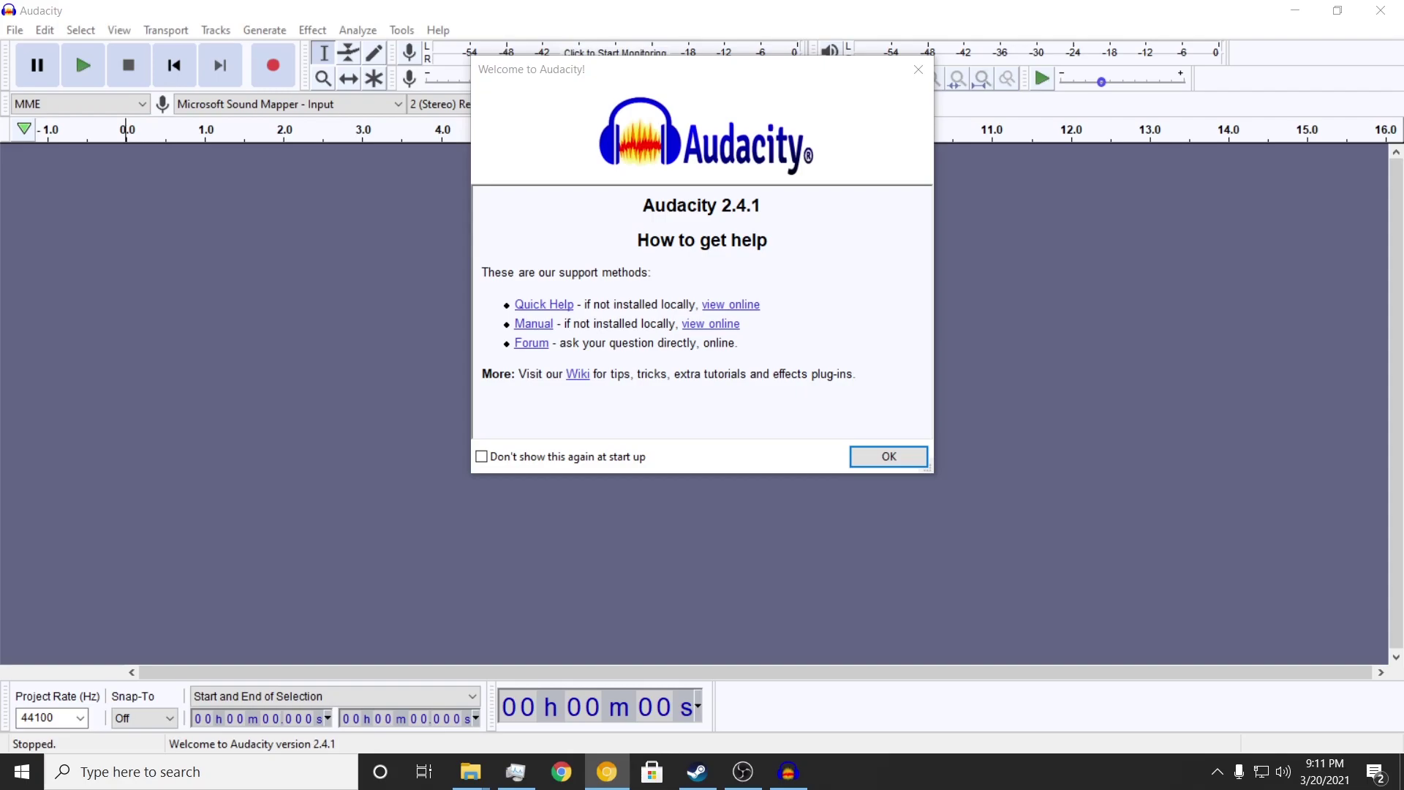
{"action": "left_click", "coordinate": [903, 464]}
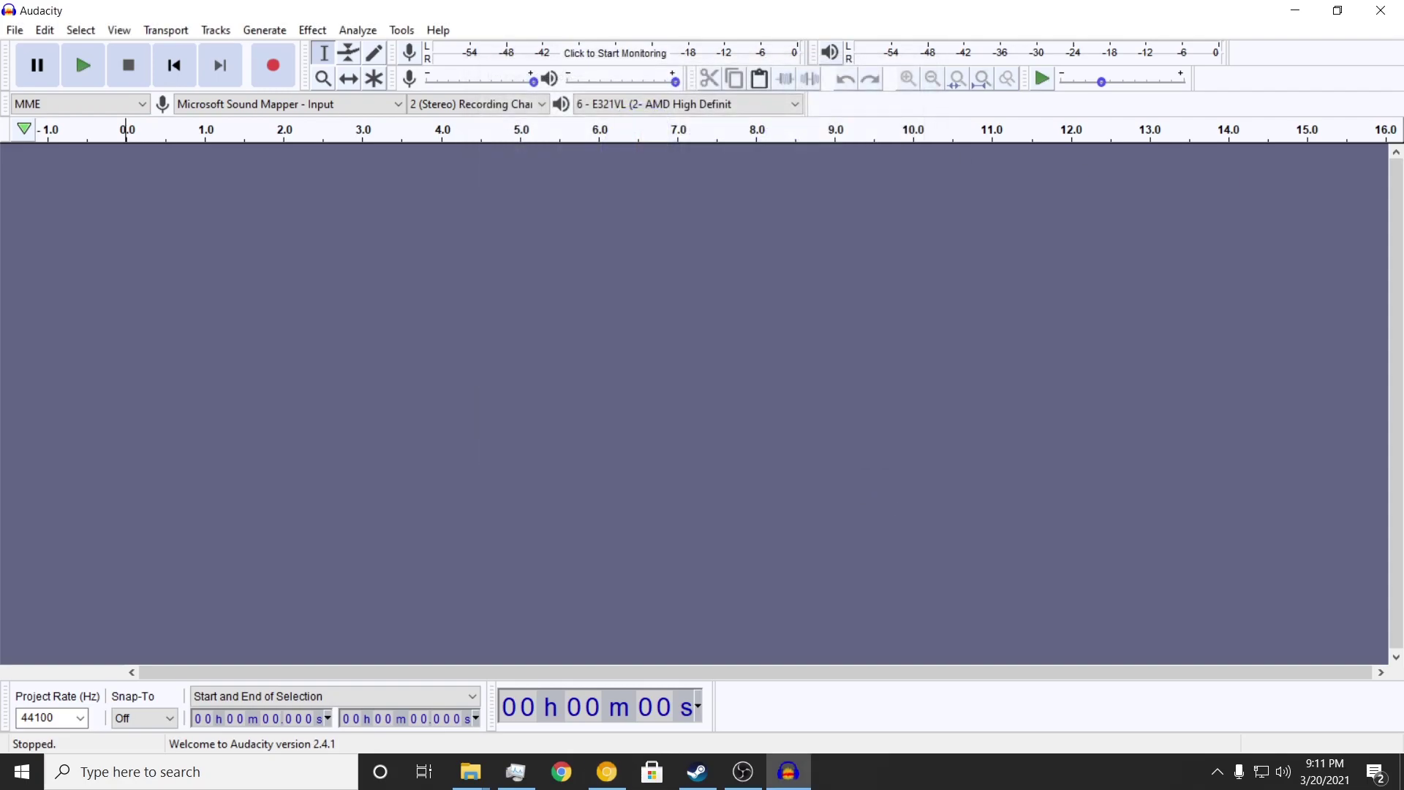
{"action": "left_click", "coordinate": [608, 772]}
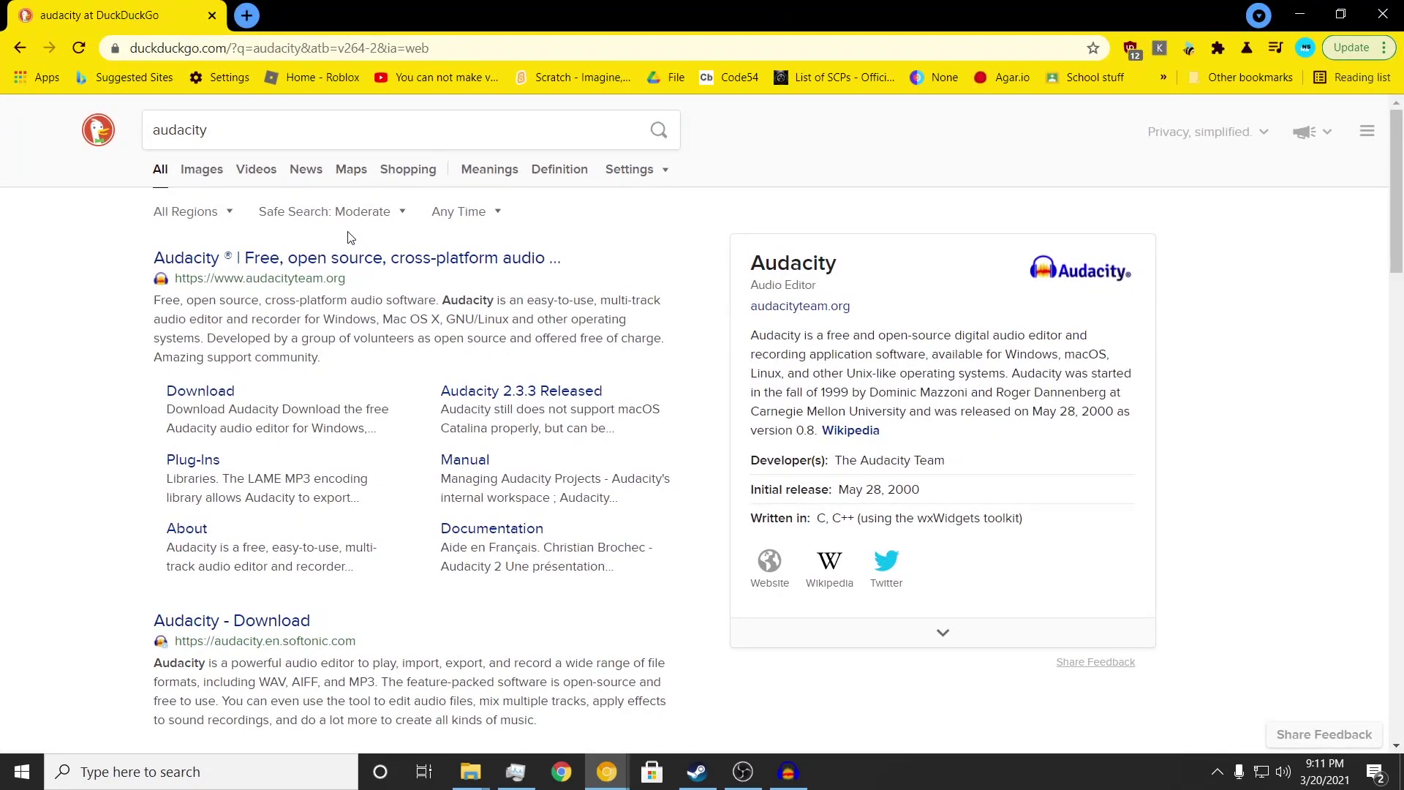
Open the audacityteam.org homepage from the first result, then return to the empty Audacity project.
{"action": "left_click", "coordinate": [361, 270]}
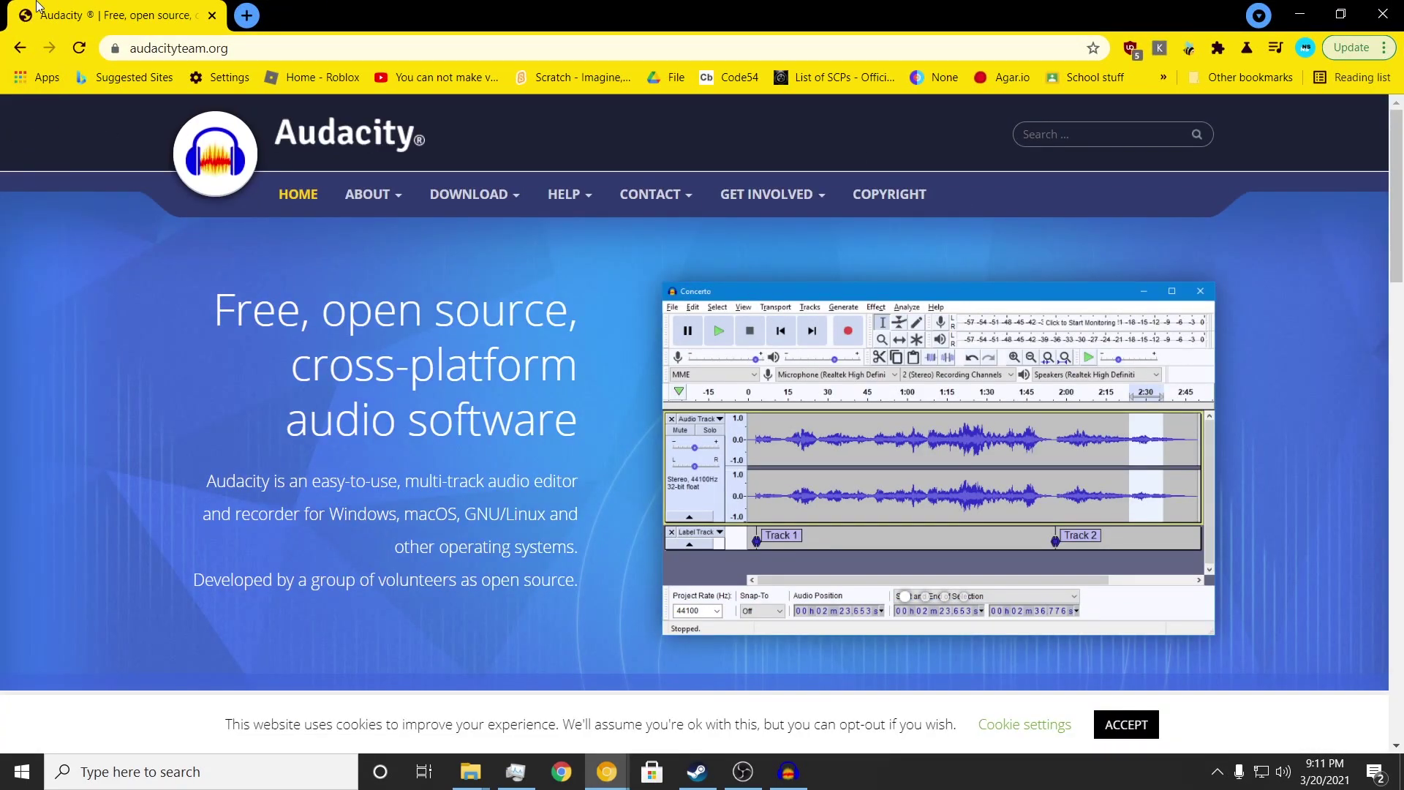
{"action": "key", "text": "alt+Tab"}
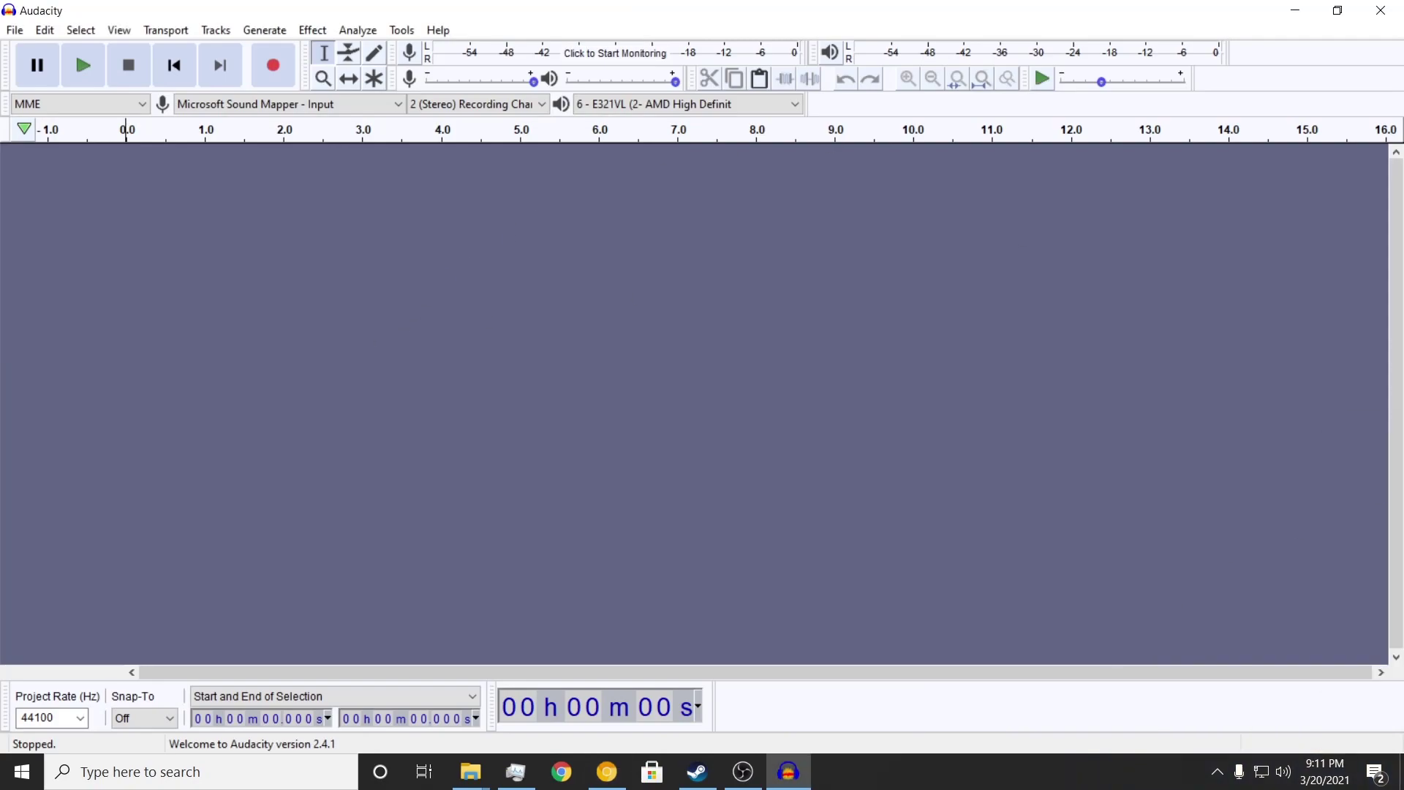
Record and discard a brief test take, then start a new stereo voice recording.
{"action": "left_click", "coordinate": [273, 65]}
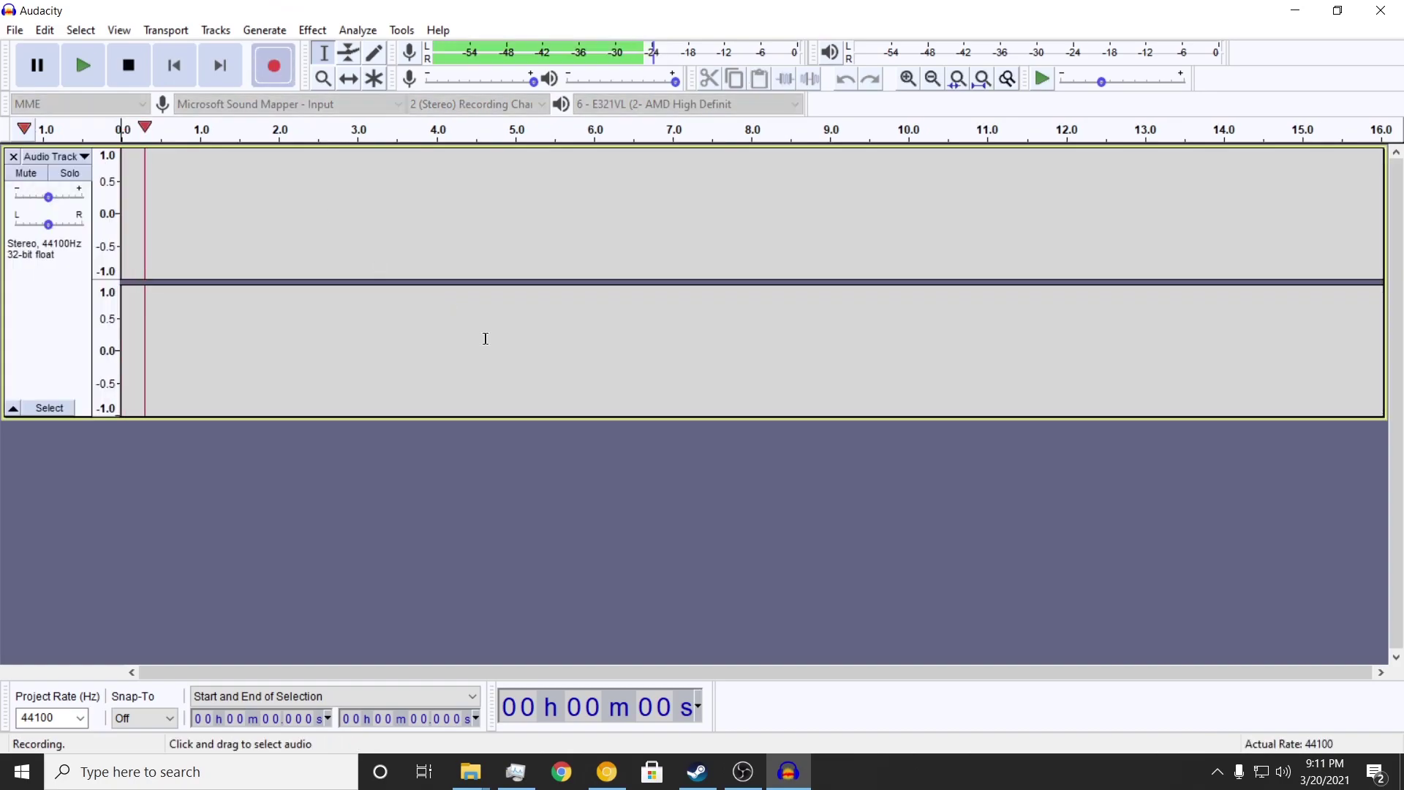
{"action": "left_click", "coordinate": [128, 65]}
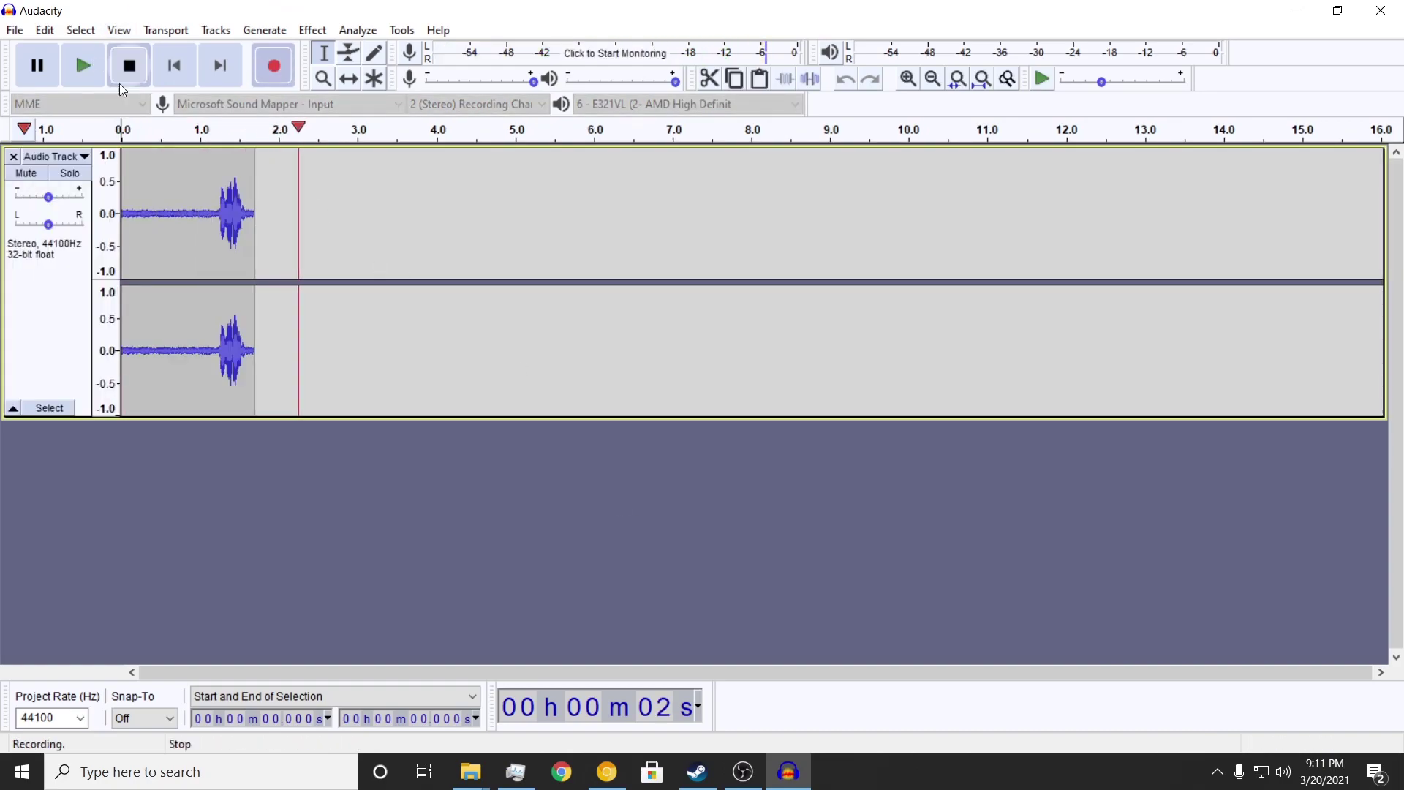
{"action": "left_click", "coordinate": [13, 156]}
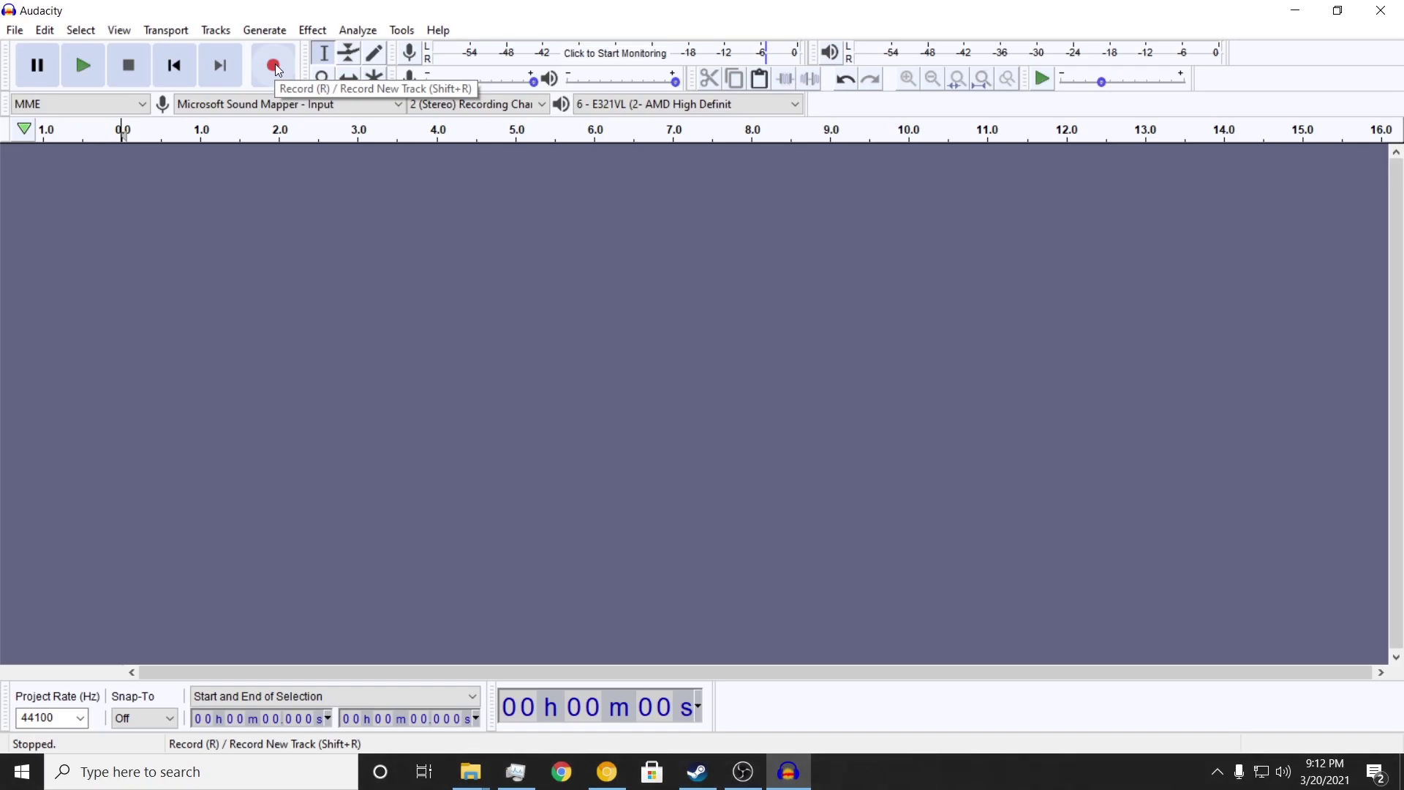
{"action": "left_click", "coordinate": [276, 70]}
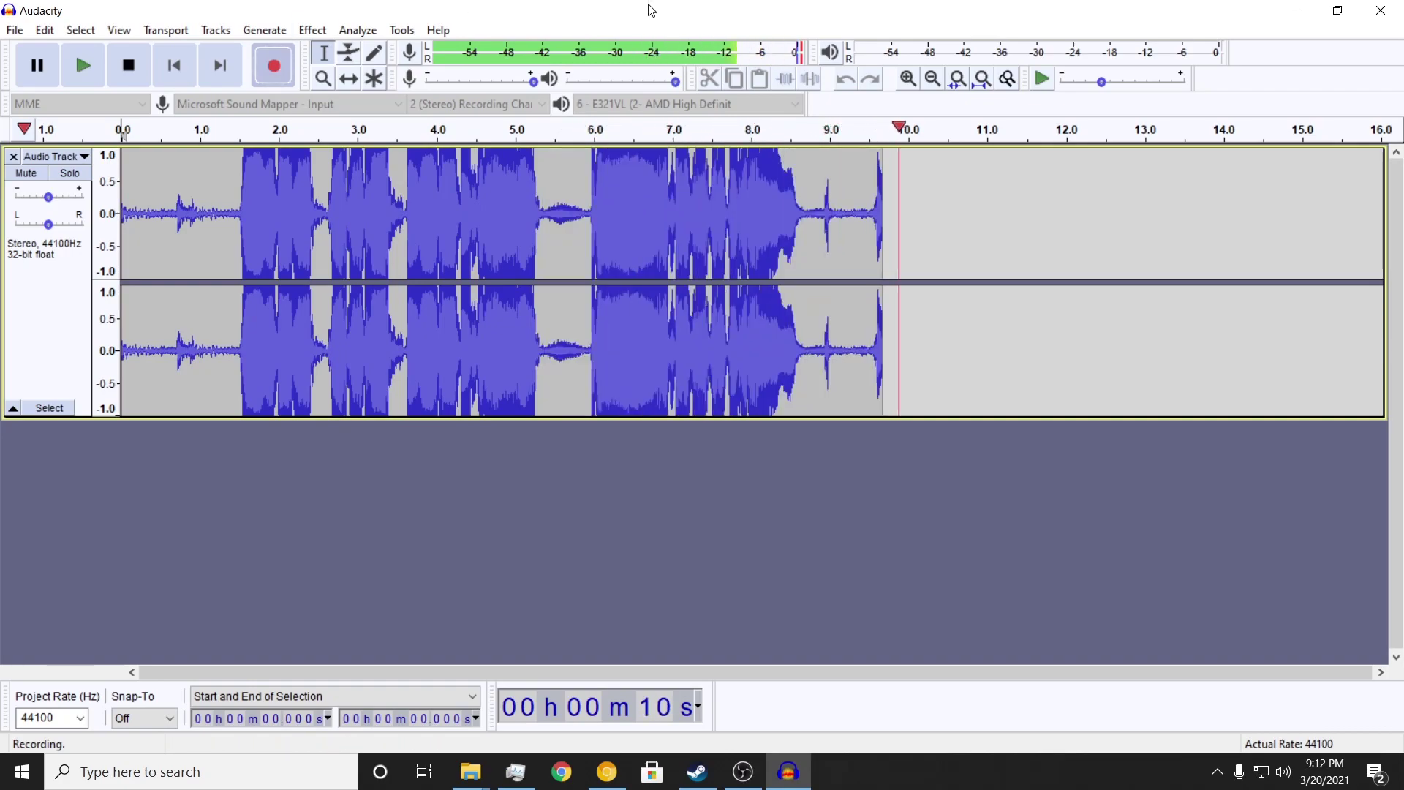
Stop recording and trim away everything after 8.824 s and the first 1.474 s.
{"action": "left_click", "coordinate": [142, 68]}
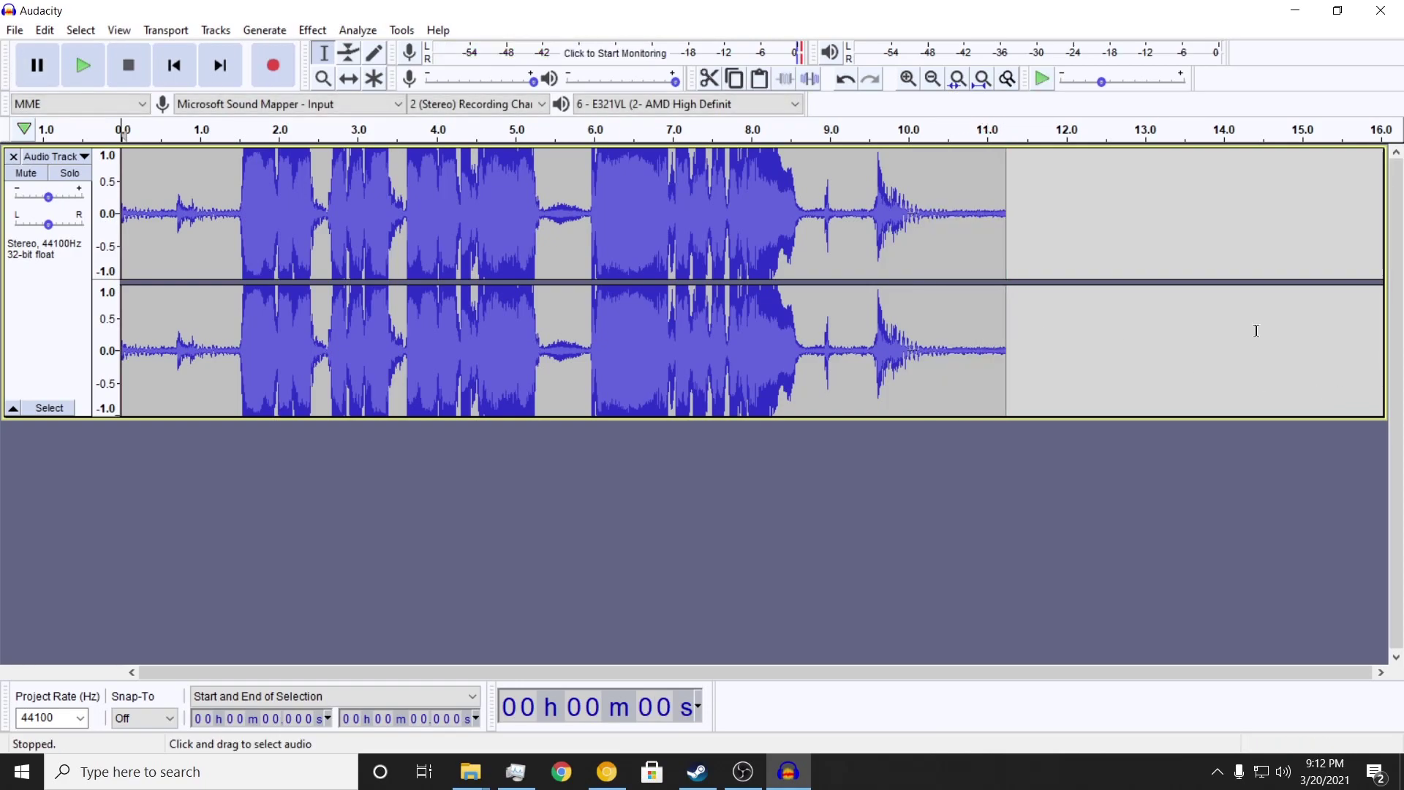
{"action": "left_click_drag", "start_coordinate": [816, 219], "coordinate": [1006, 220]}
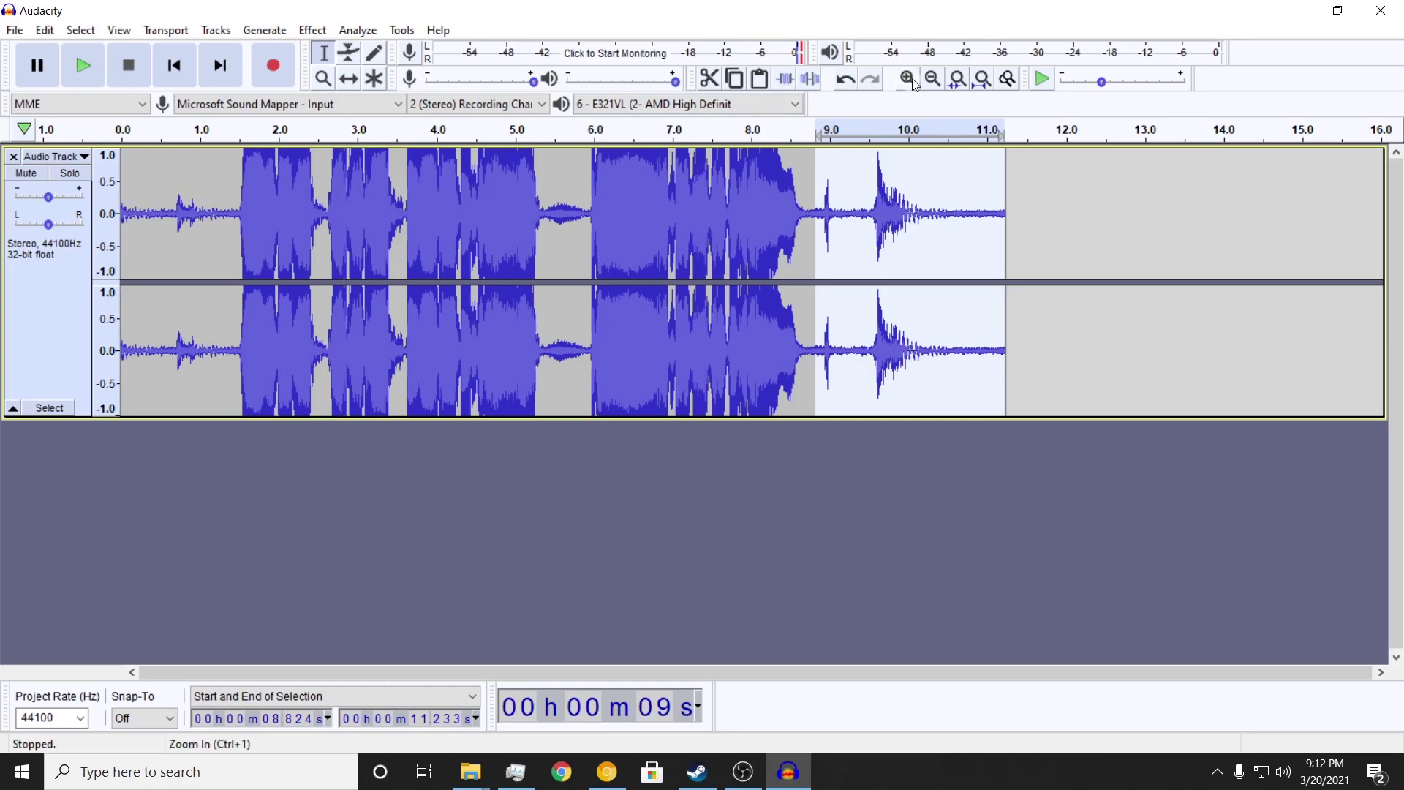
{"action": "left_click", "coordinate": [709, 78]}
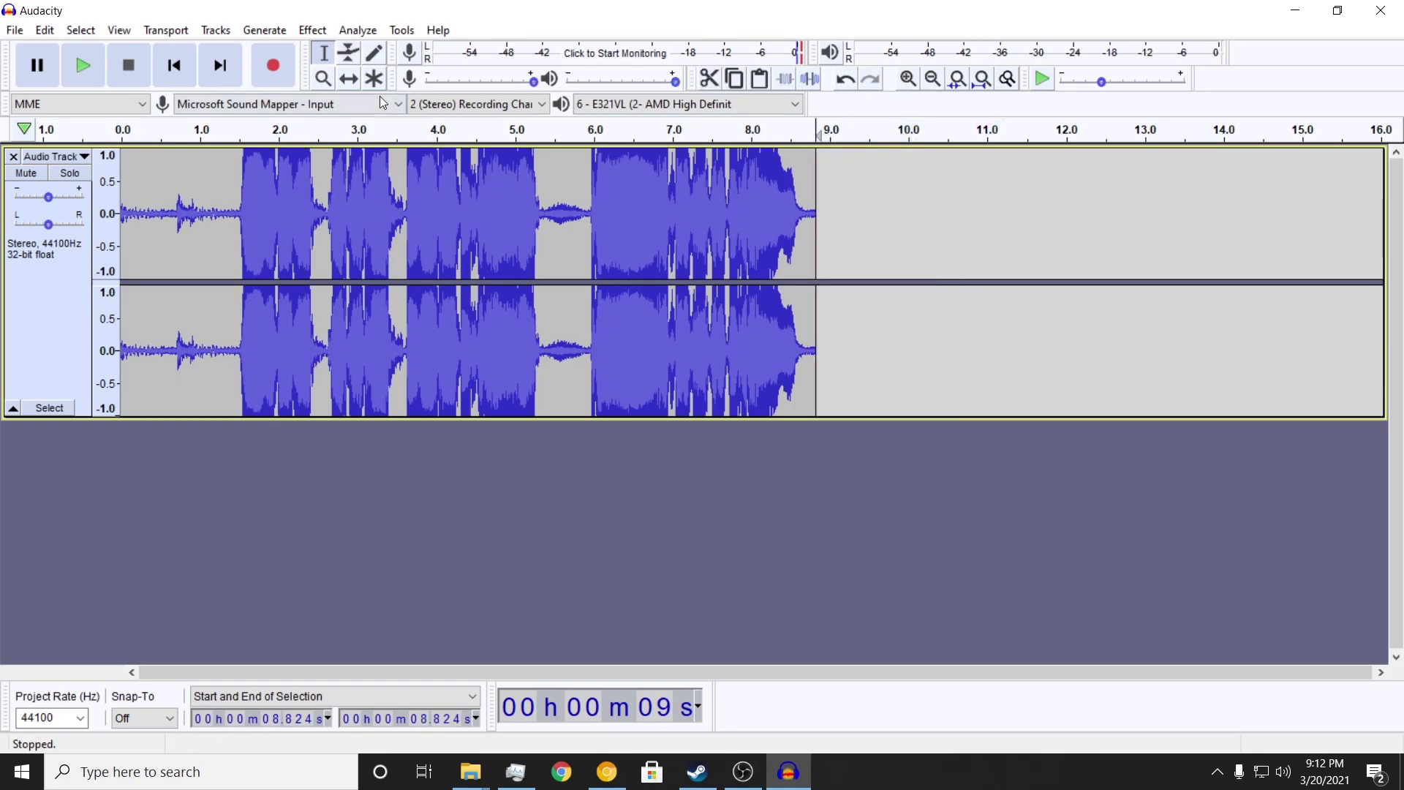
{"action": "left_click_drag", "start_coordinate": [238, 212], "coordinate": [121, 214]}
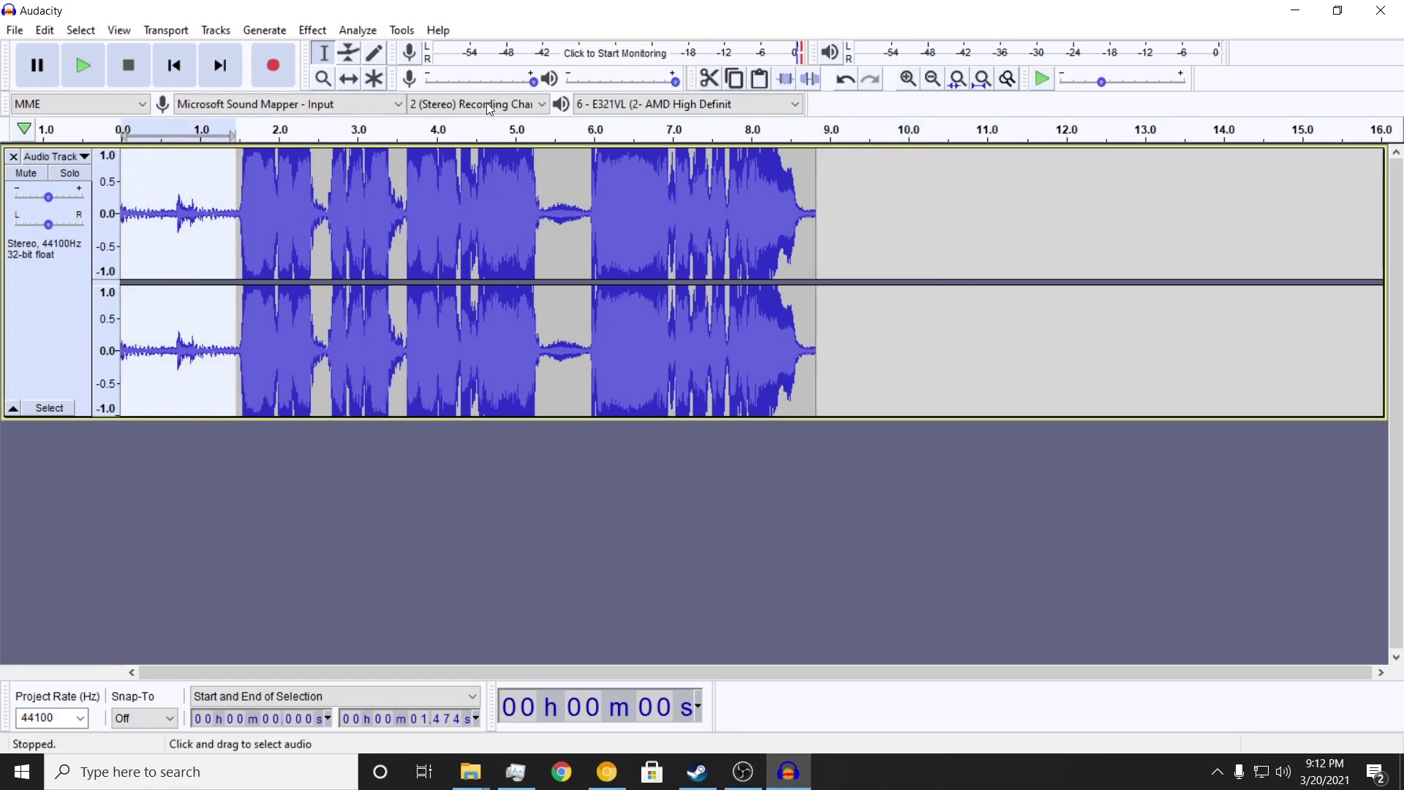
{"action": "left_click", "coordinate": [709, 78]}
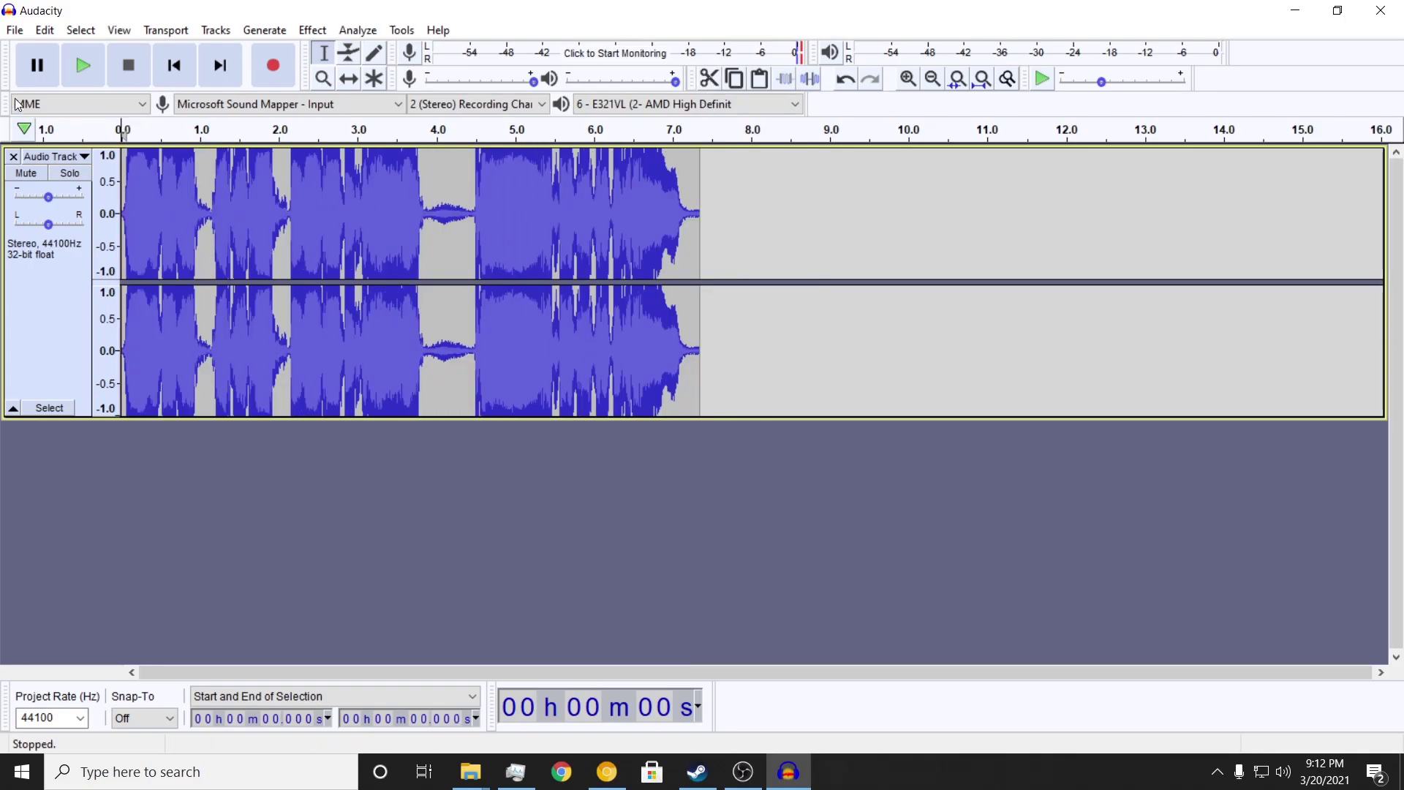
Play back the trimmed 7.3-second clip, then select all of it and open the Effect menu.
{"action": "left_click", "coordinate": [75, 61]}
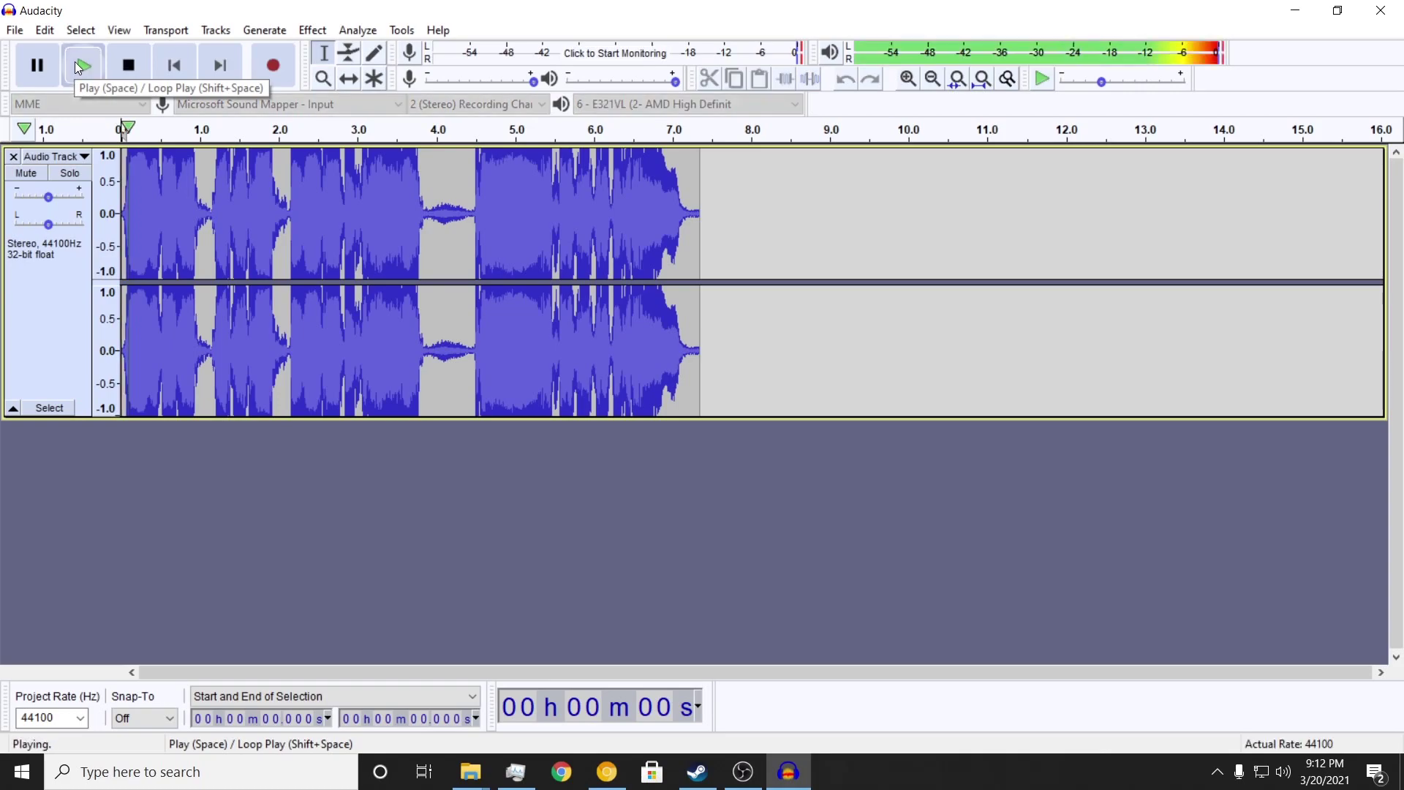
{"action": "left_click", "coordinate": [121, 64]}
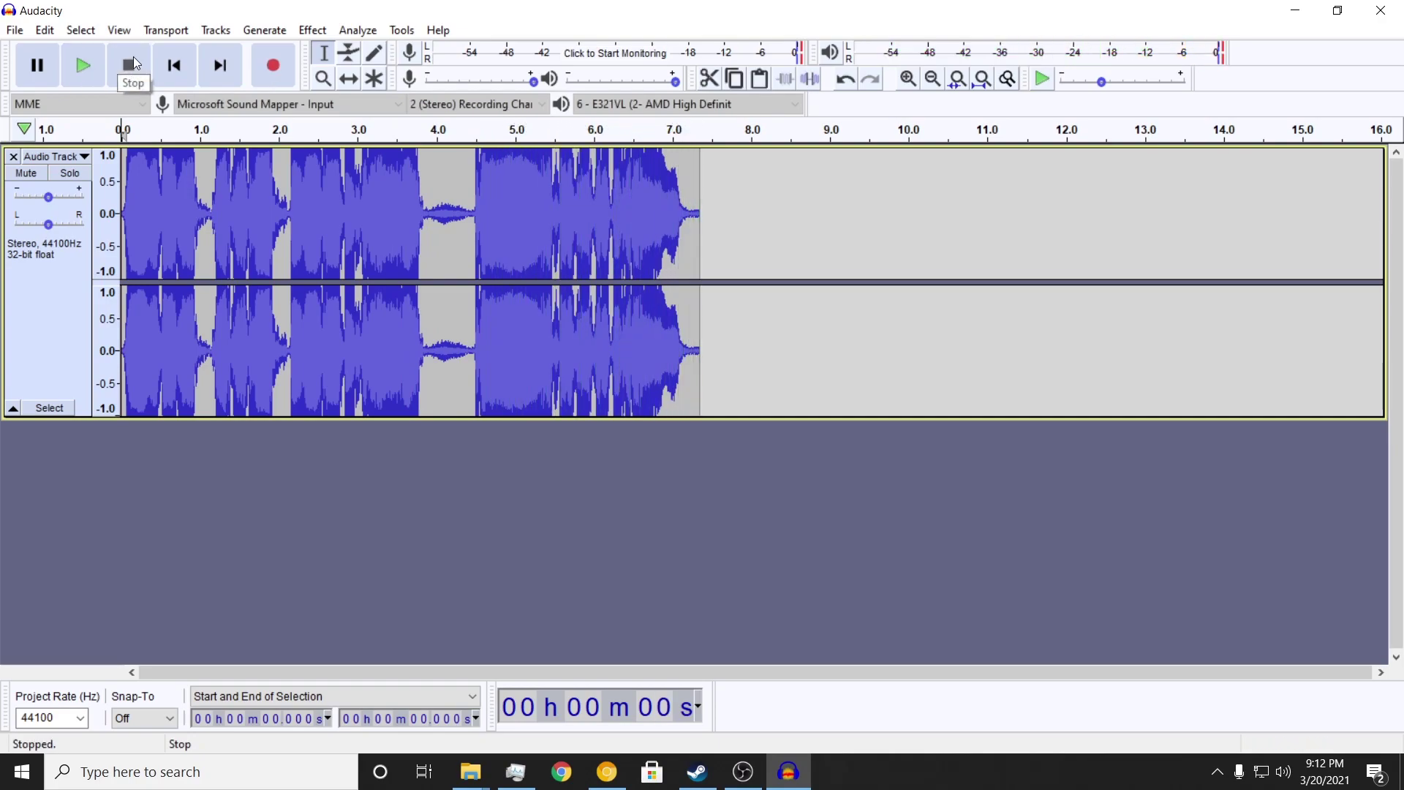
{"action": "key", "text": "ctrl+a"}
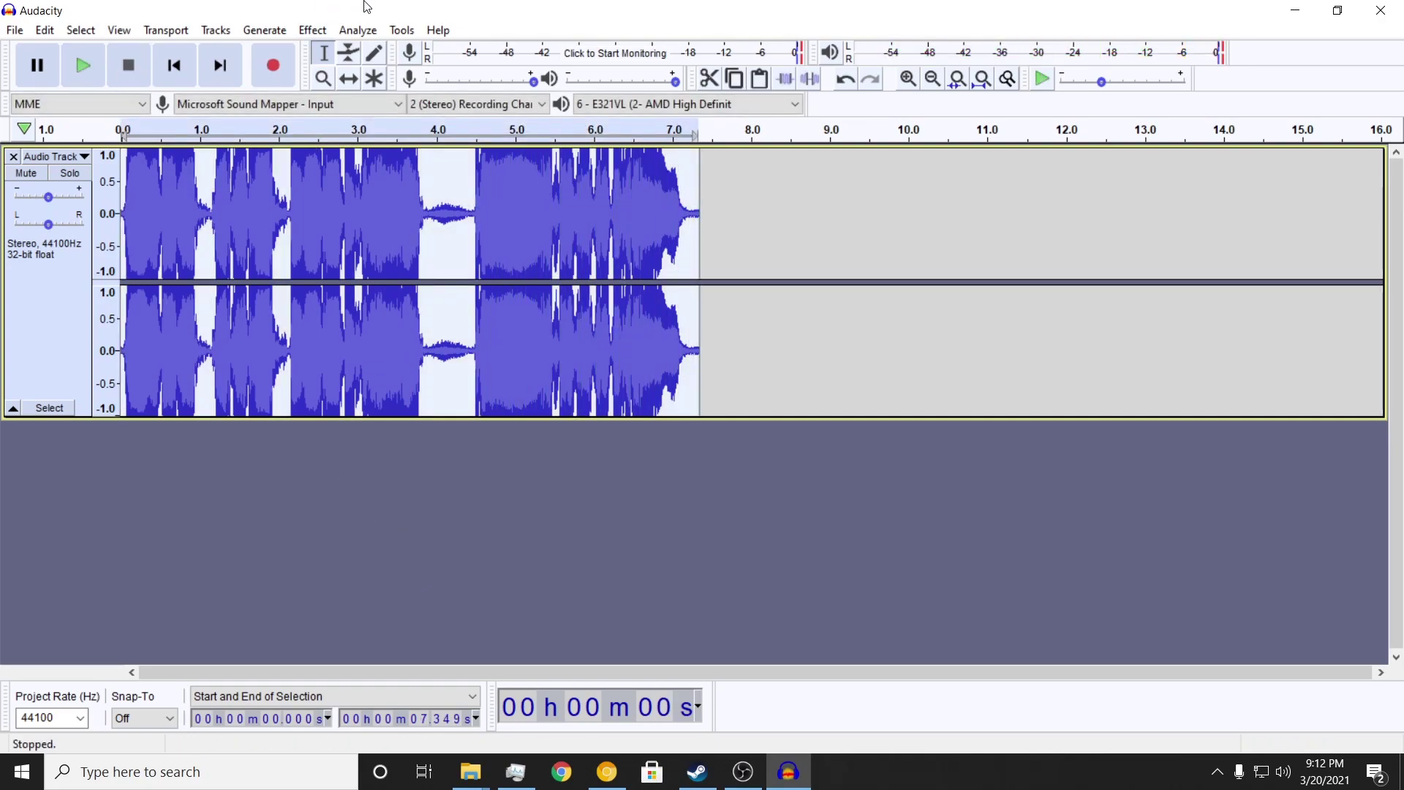
{"action": "left_click", "coordinate": [314, 31]}
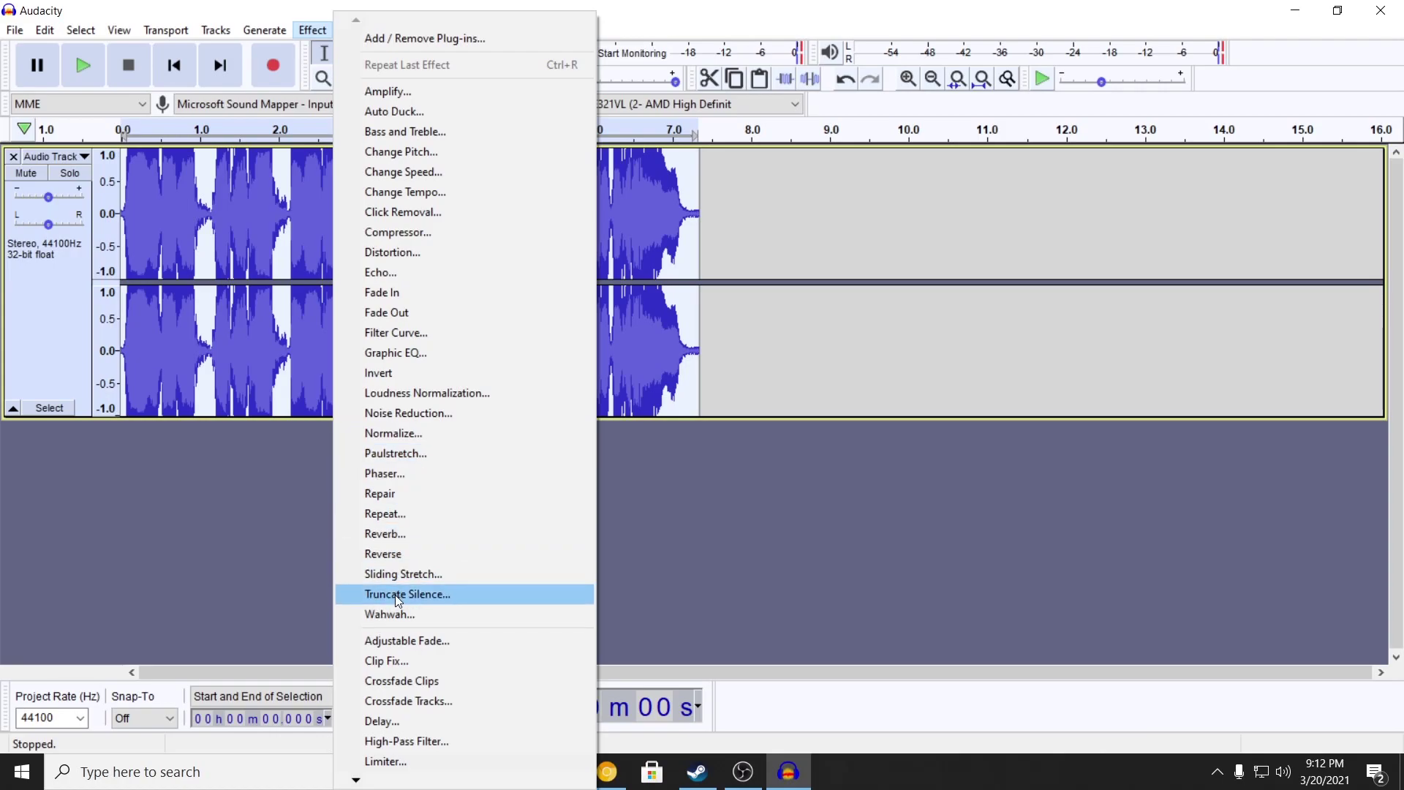
Open Wahwah and, while previewing, lower resonance to 2.6 and settle the depth at 12%.
{"action": "left_click", "coordinate": [400, 613]}
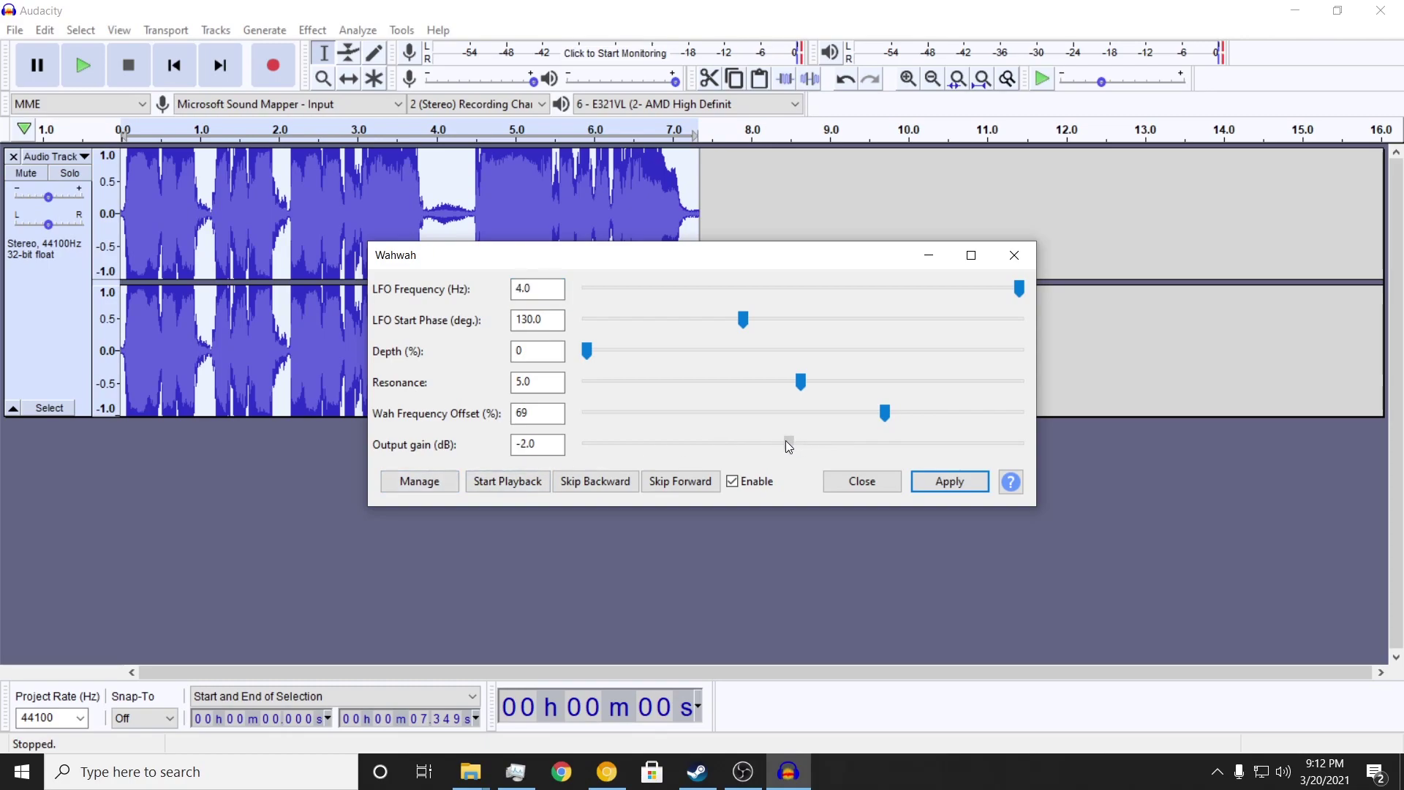
{"action": "left_click", "coordinate": [505, 481]}
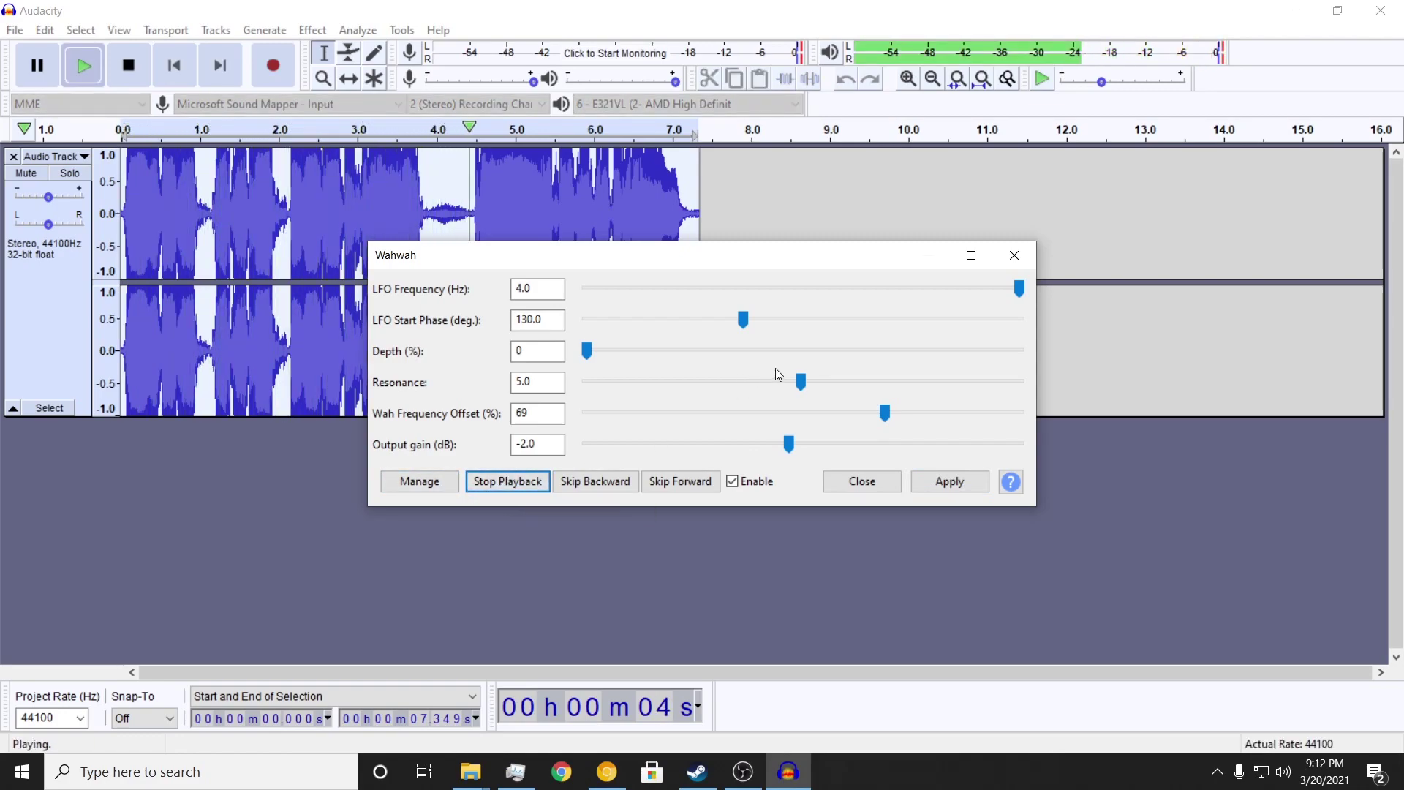
{"action": "left_click_drag", "start_coordinate": [800, 381], "coordinate": [667, 411]}
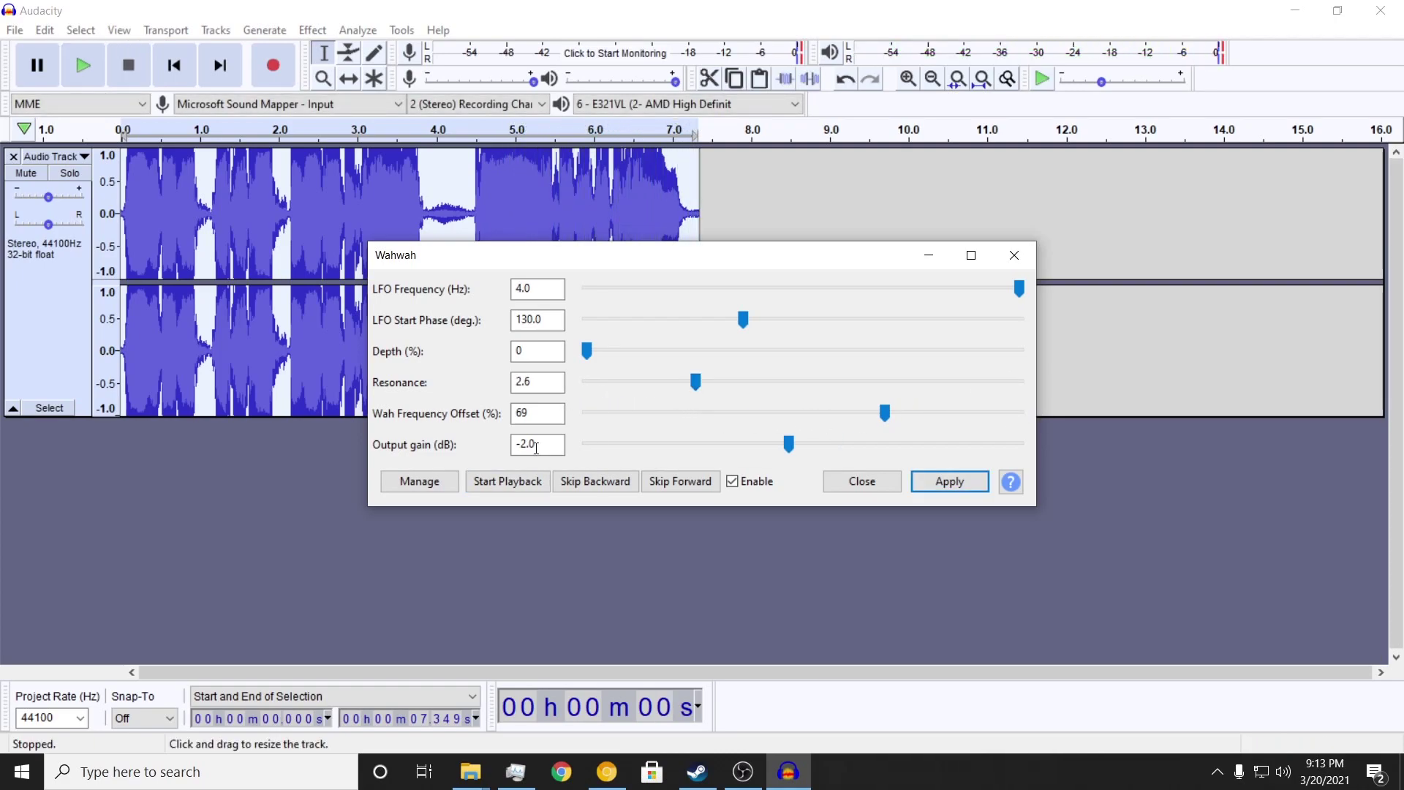
{"action": "left_click", "coordinate": [491, 487]}
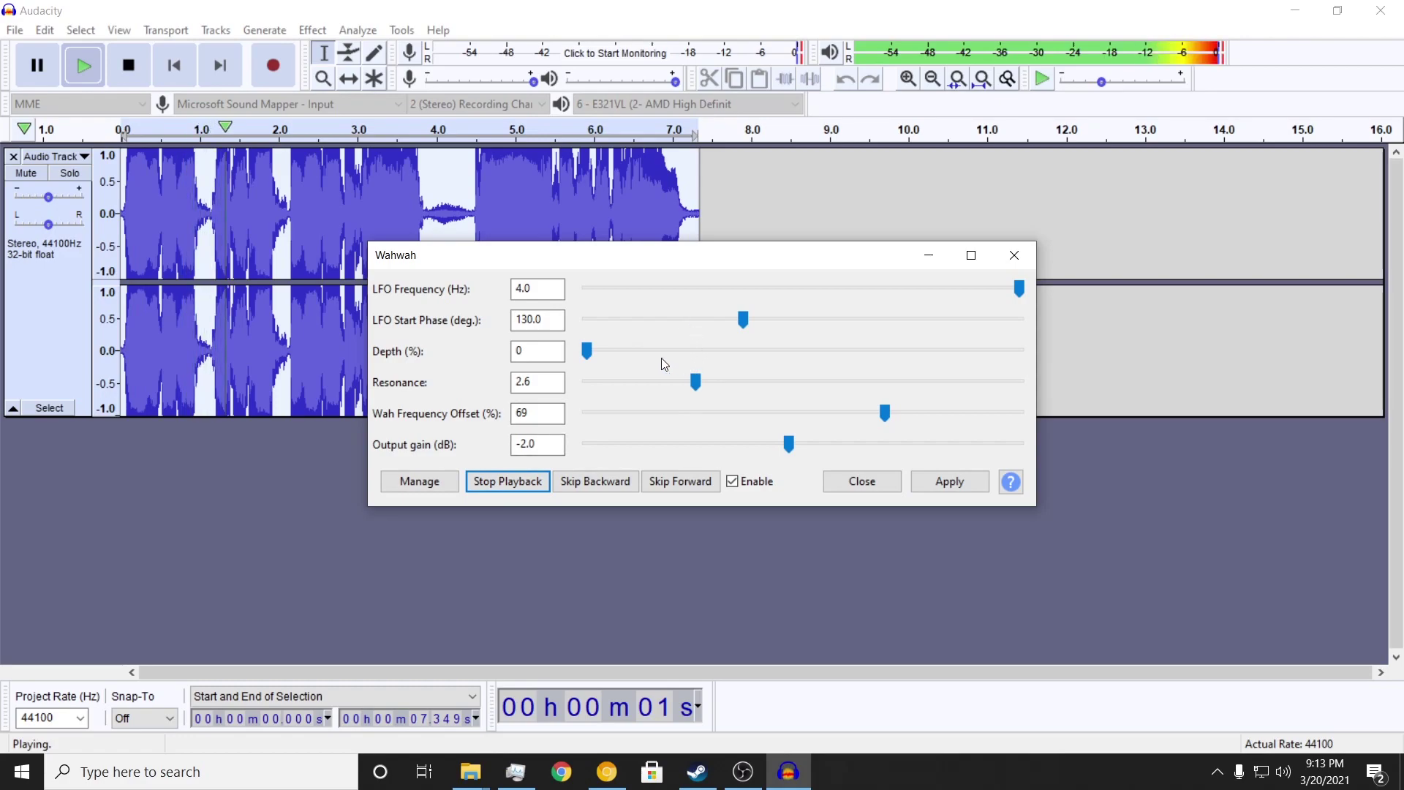
{"action": "left_click_drag", "start_coordinate": [586, 349], "coordinate": [1039, 382]}
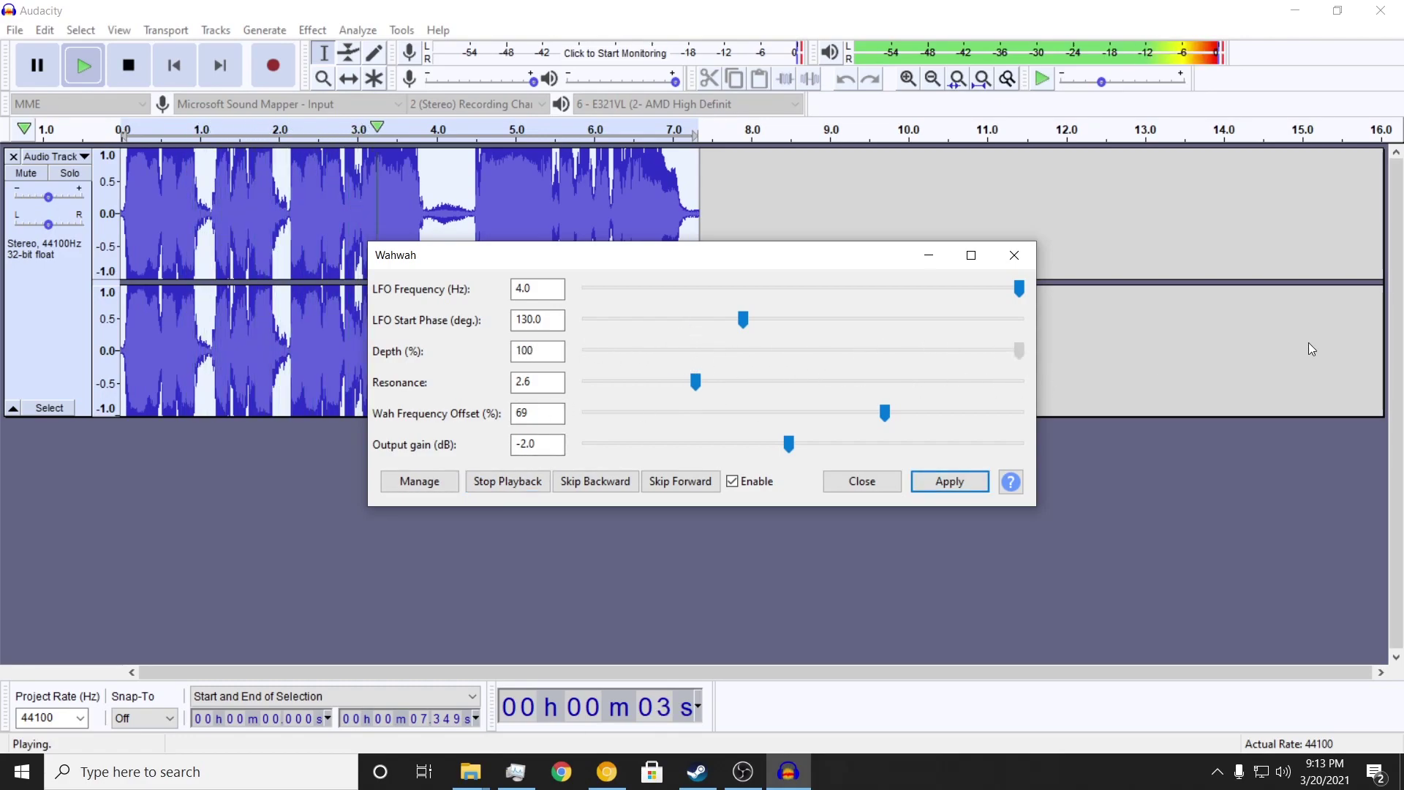
{"action": "left_click_drag", "start_coordinate": [1310, 349], "coordinate": [639, 356]}
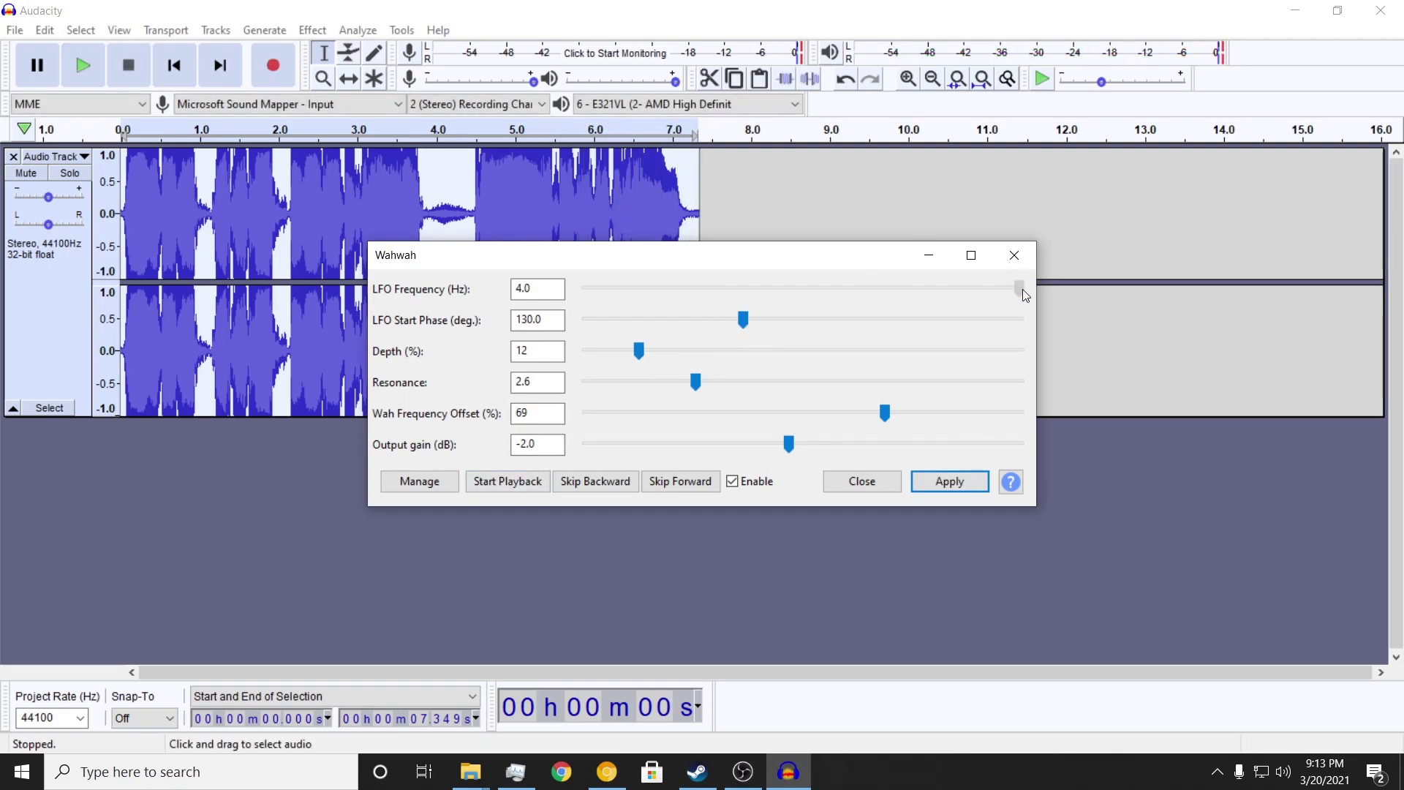
Preview the wah repeatedly while raising the LFO frequency from 0.9 to 3.0 Hz.
{"action": "left_click", "coordinate": [483, 481]}
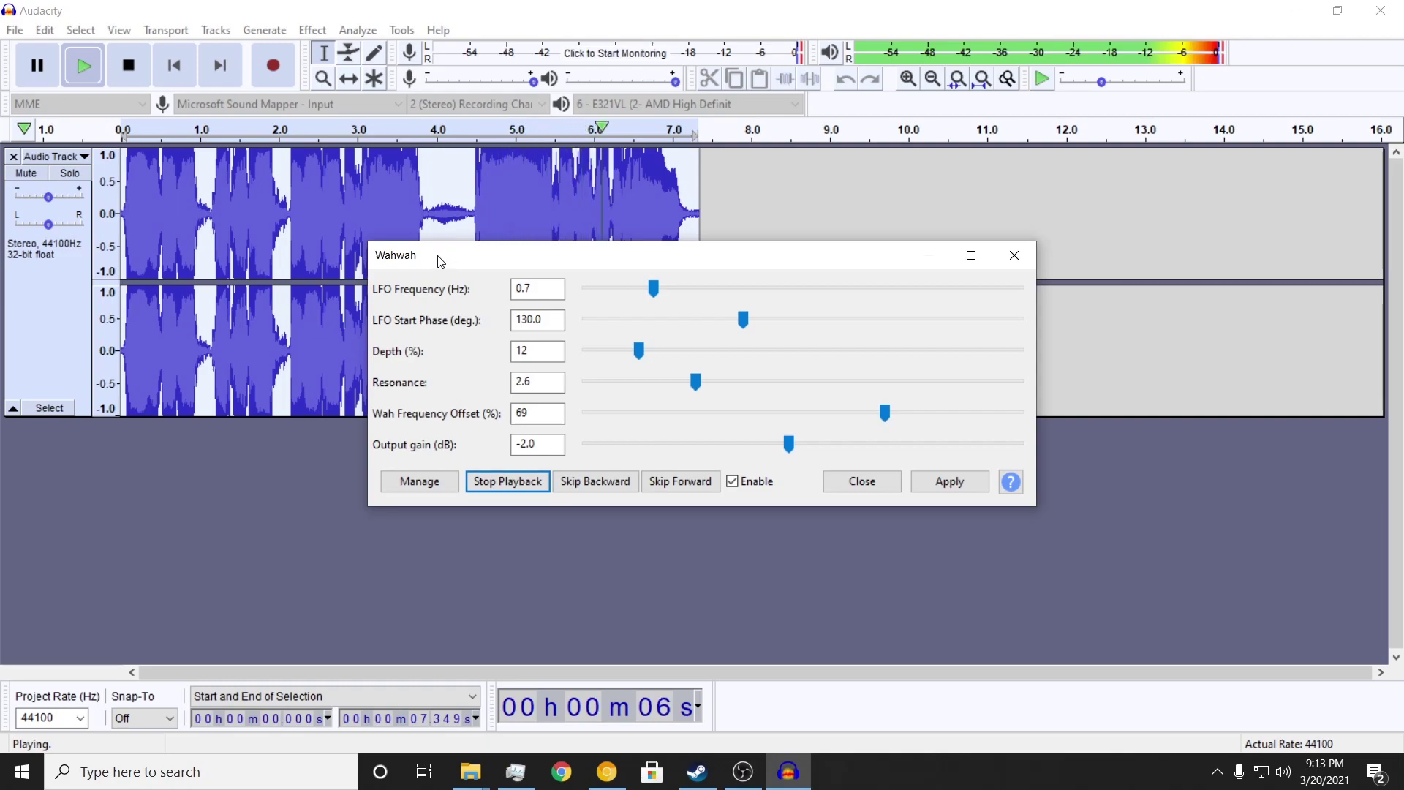
{"action": "left_click_drag", "start_coordinate": [652, 297], "coordinate": [669, 294]}
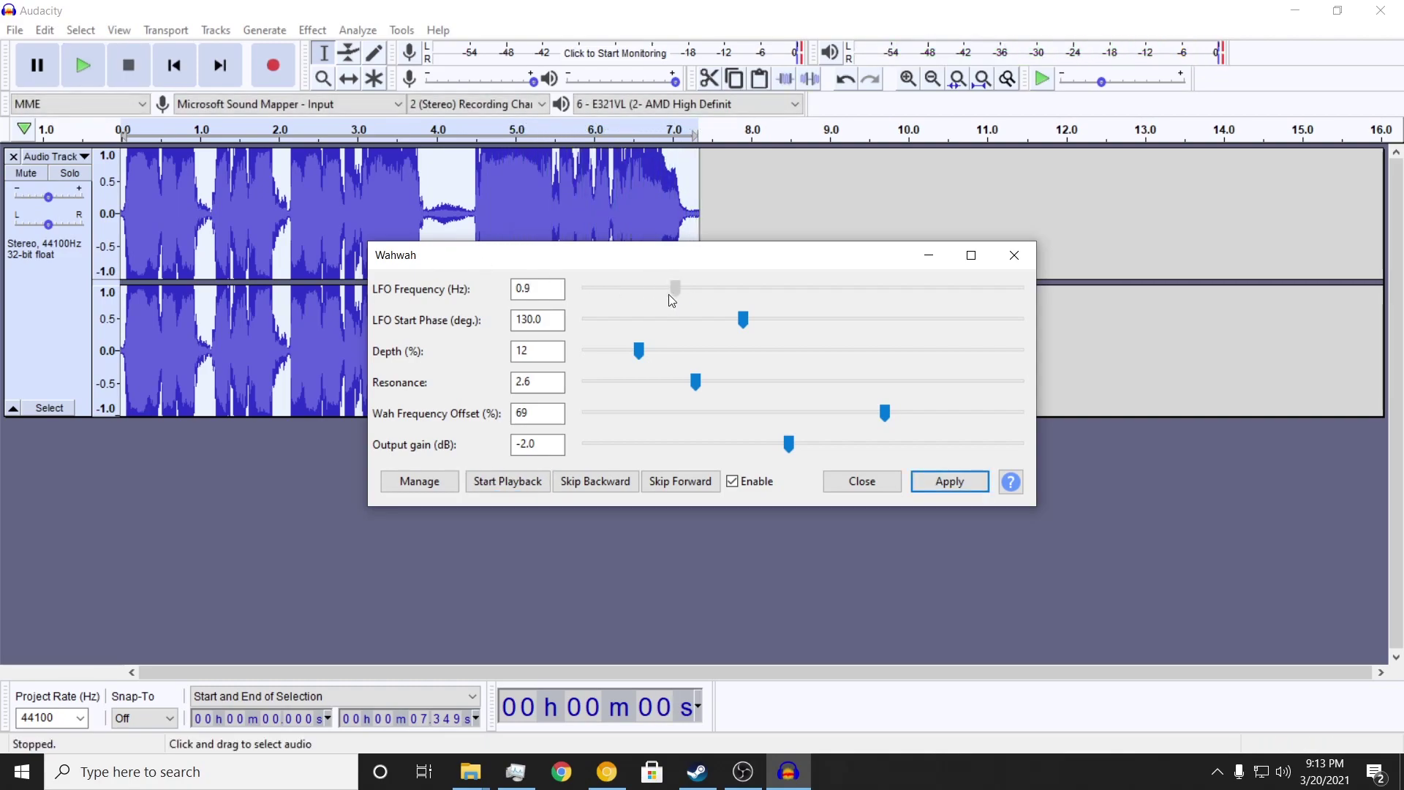
{"action": "left_click", "coordinate": [520, 481]}
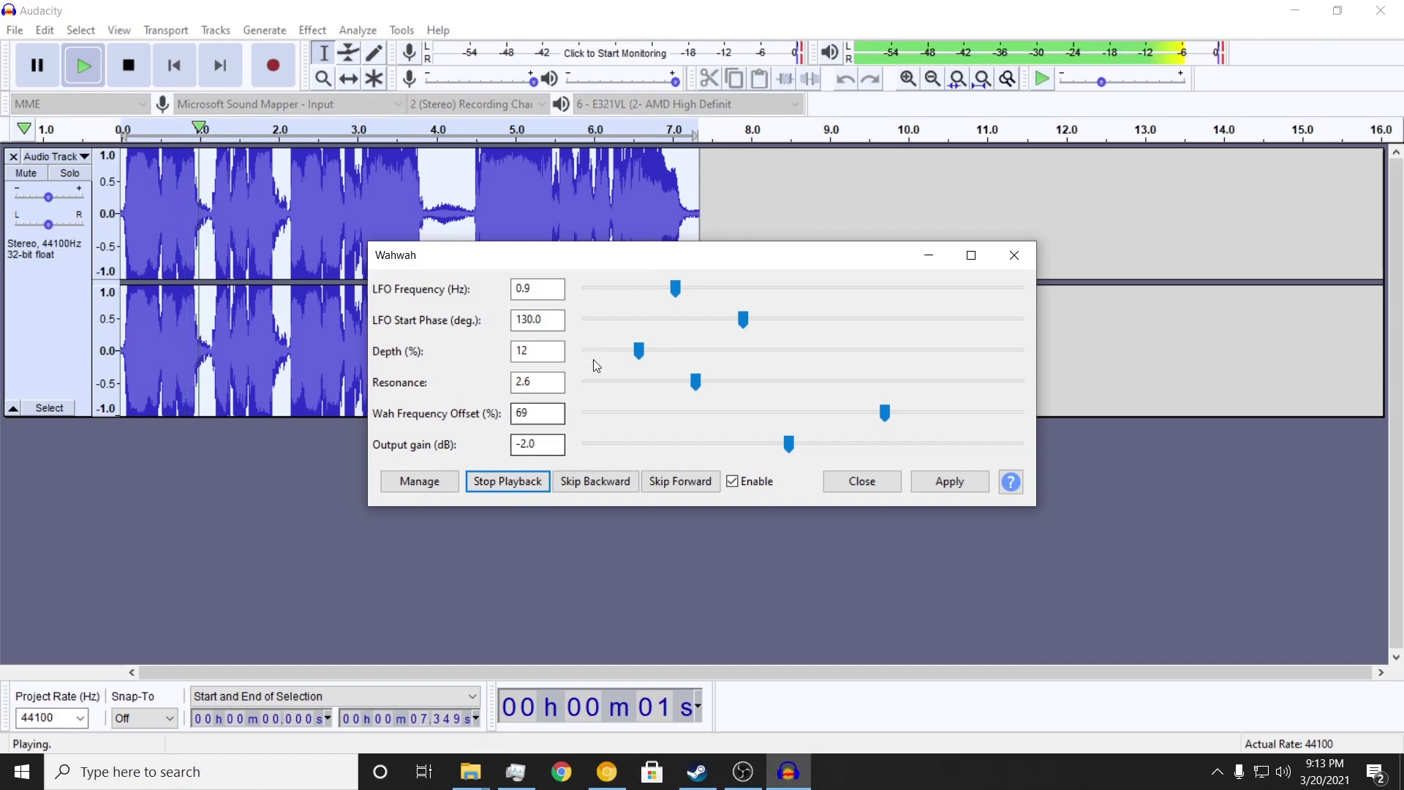
{"action": "left_click", "coordinate": [737, 288]}
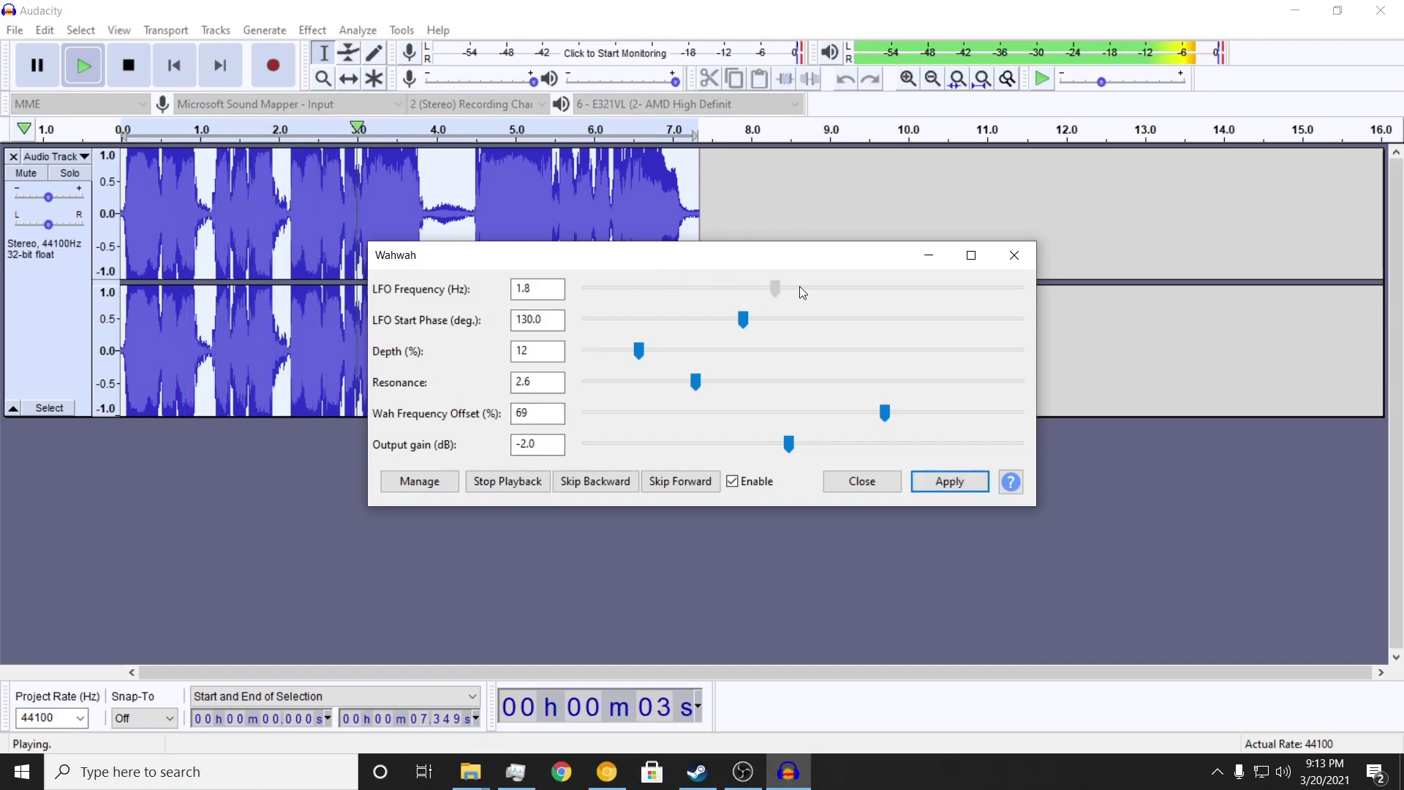
{"action": "left_click_drag", "start_coordinate": [800, 292], "coordinate": [920, 283]}
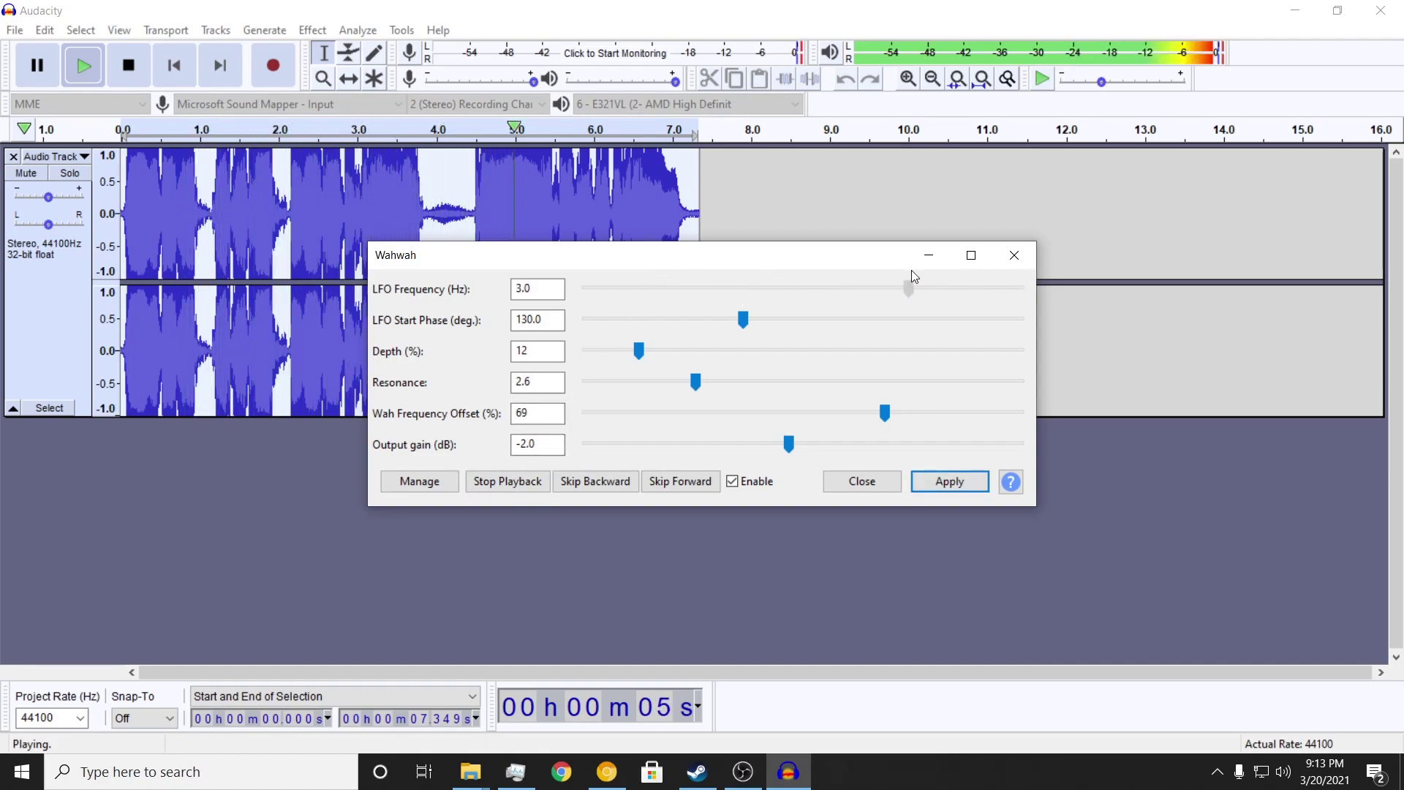
{"action": "left_click", "coordinate": [951, 483]}
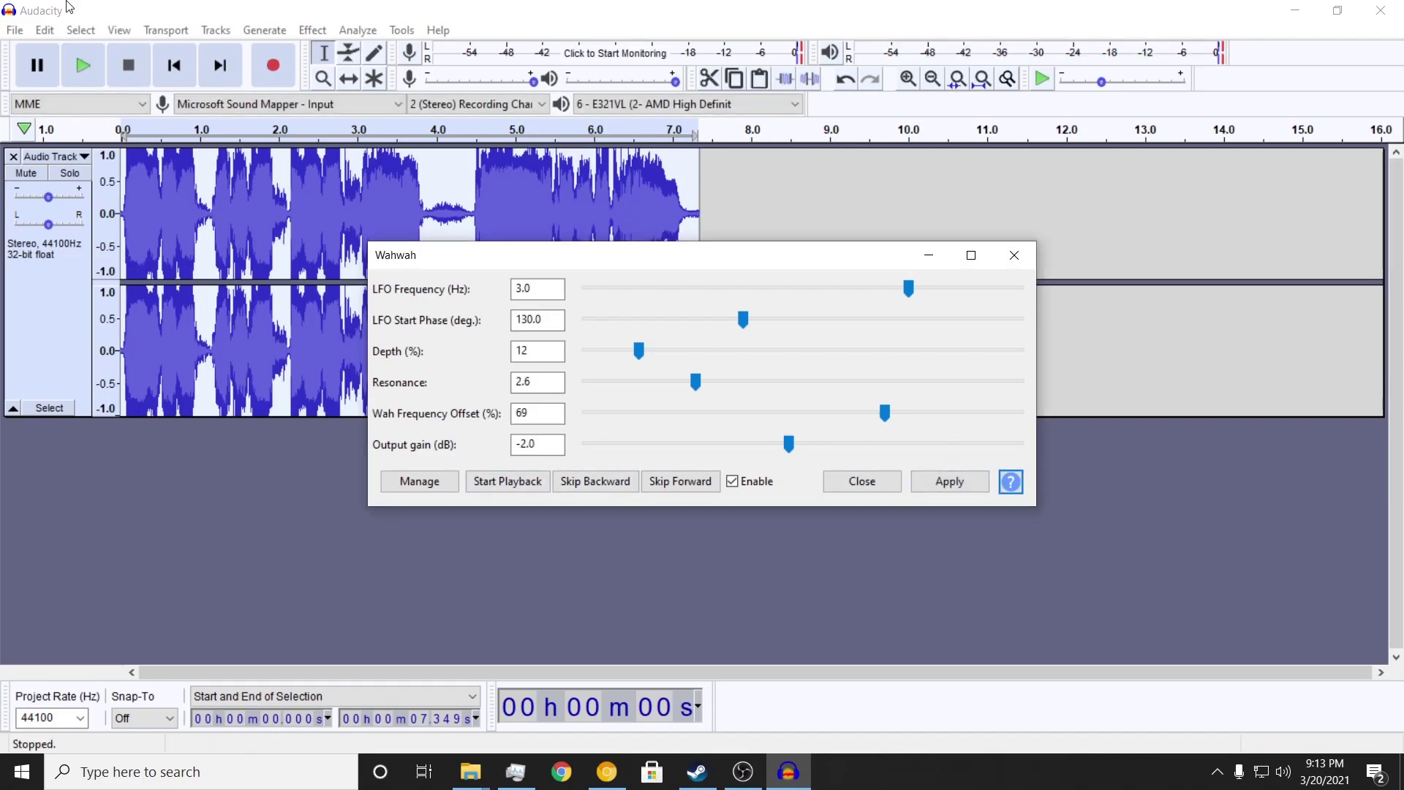
Apply the Wahwah effect, deselect the track, and bring up the Effect menu again.
{"action": "left_click", "coordinate": [856, 483]}
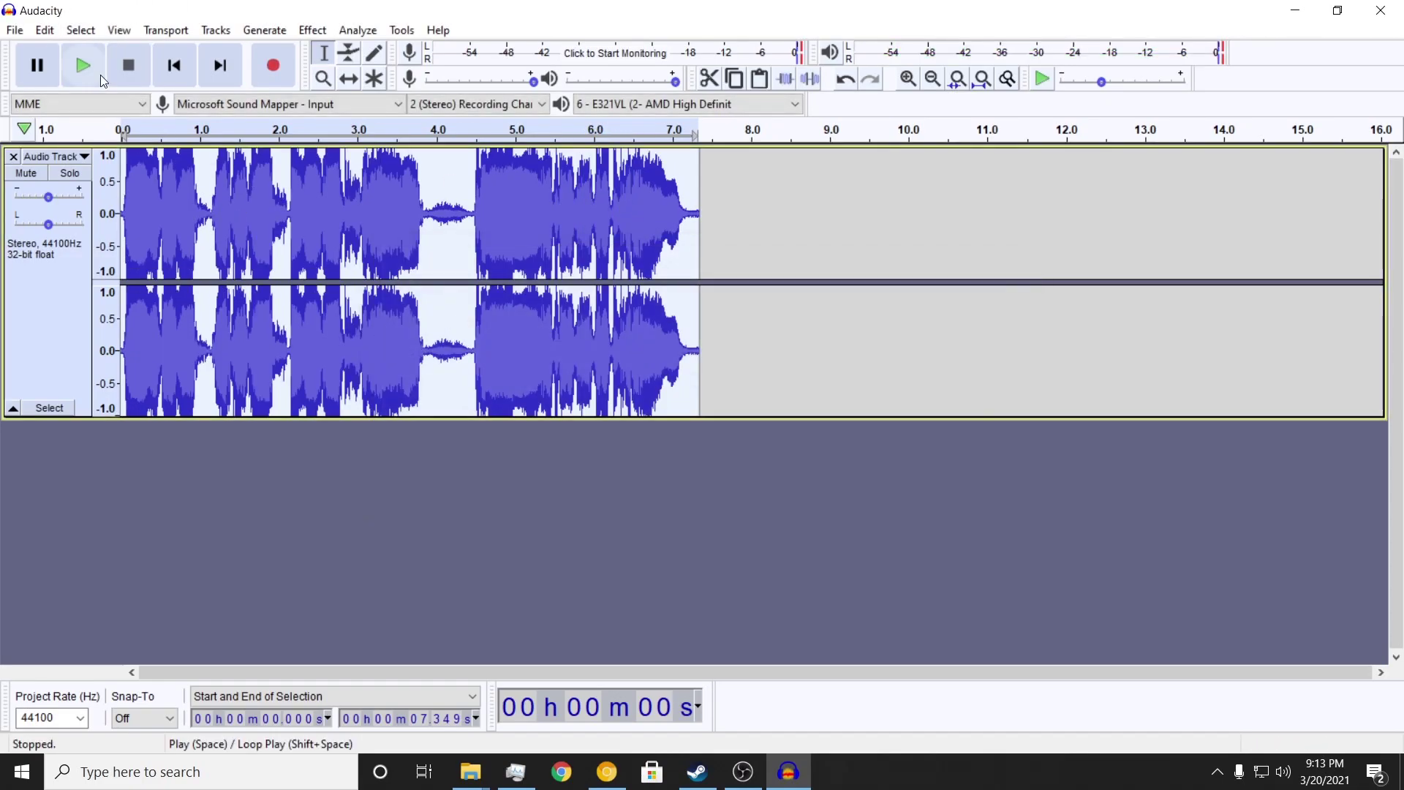
{"action": "left_click", "coordinate": [679, 582]}
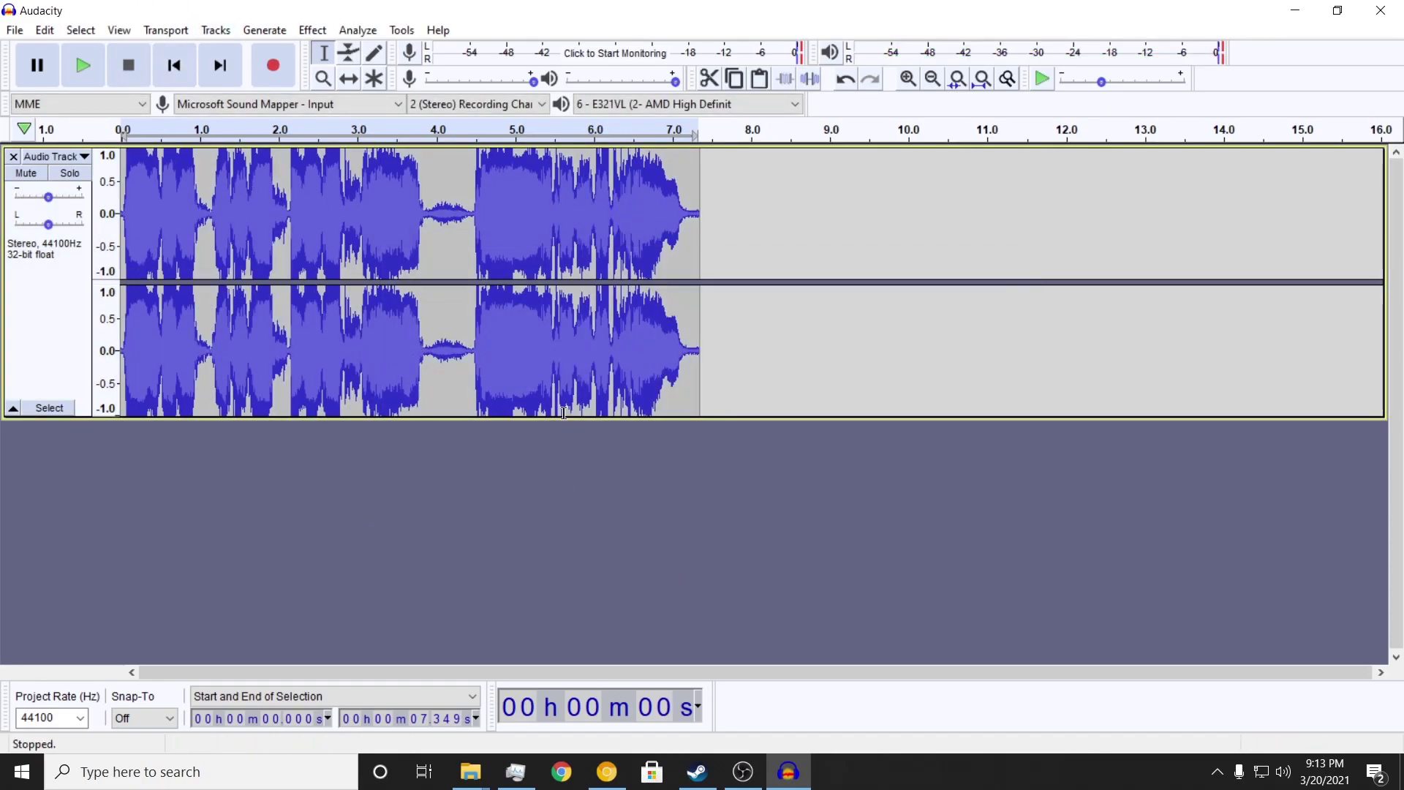
{"action": "left_click", "coordinate": [315, 30]}
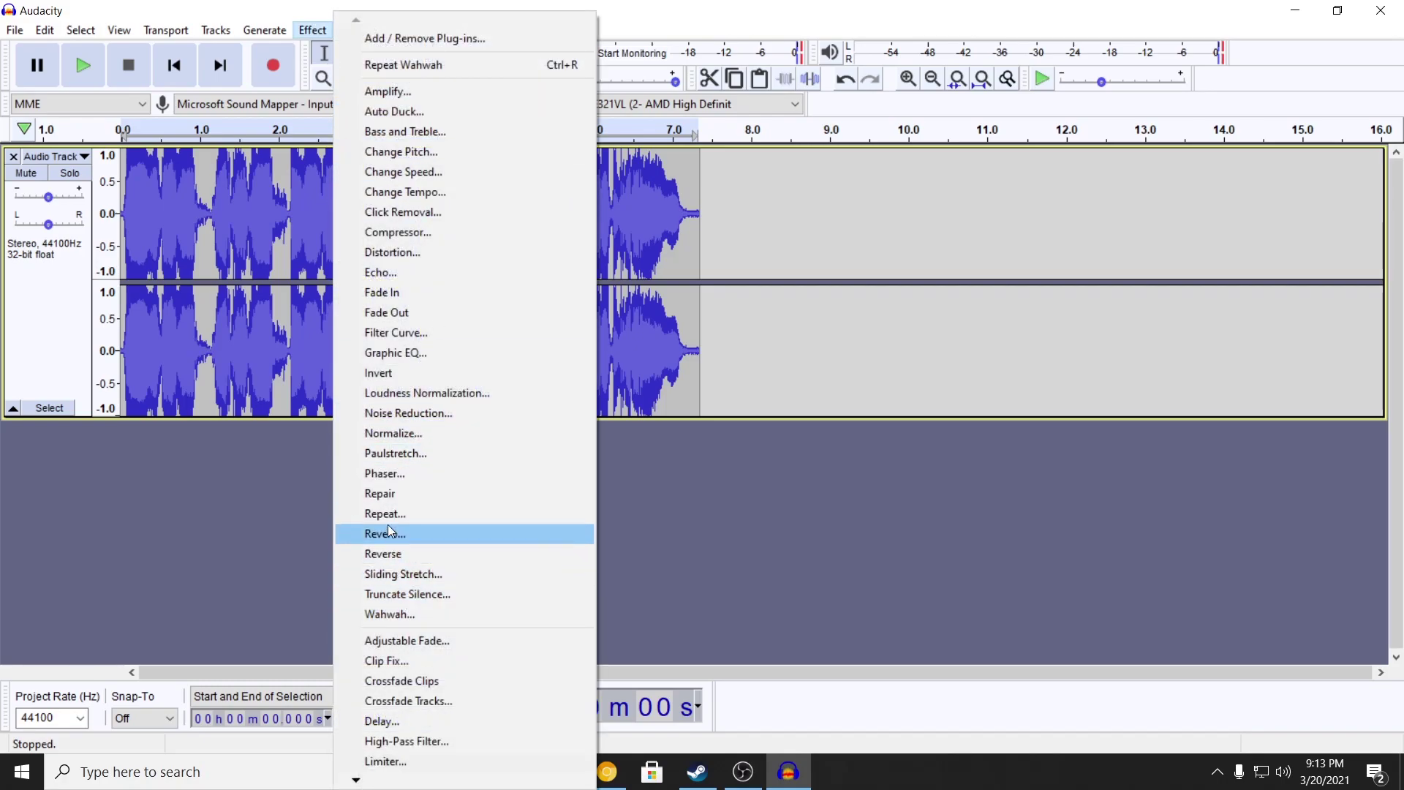
Select the whole clip and apply Hard Clipping distortion with drive 20 and make-up gain 20.
{"action": "left_click", "coordinate": [795, 503]}
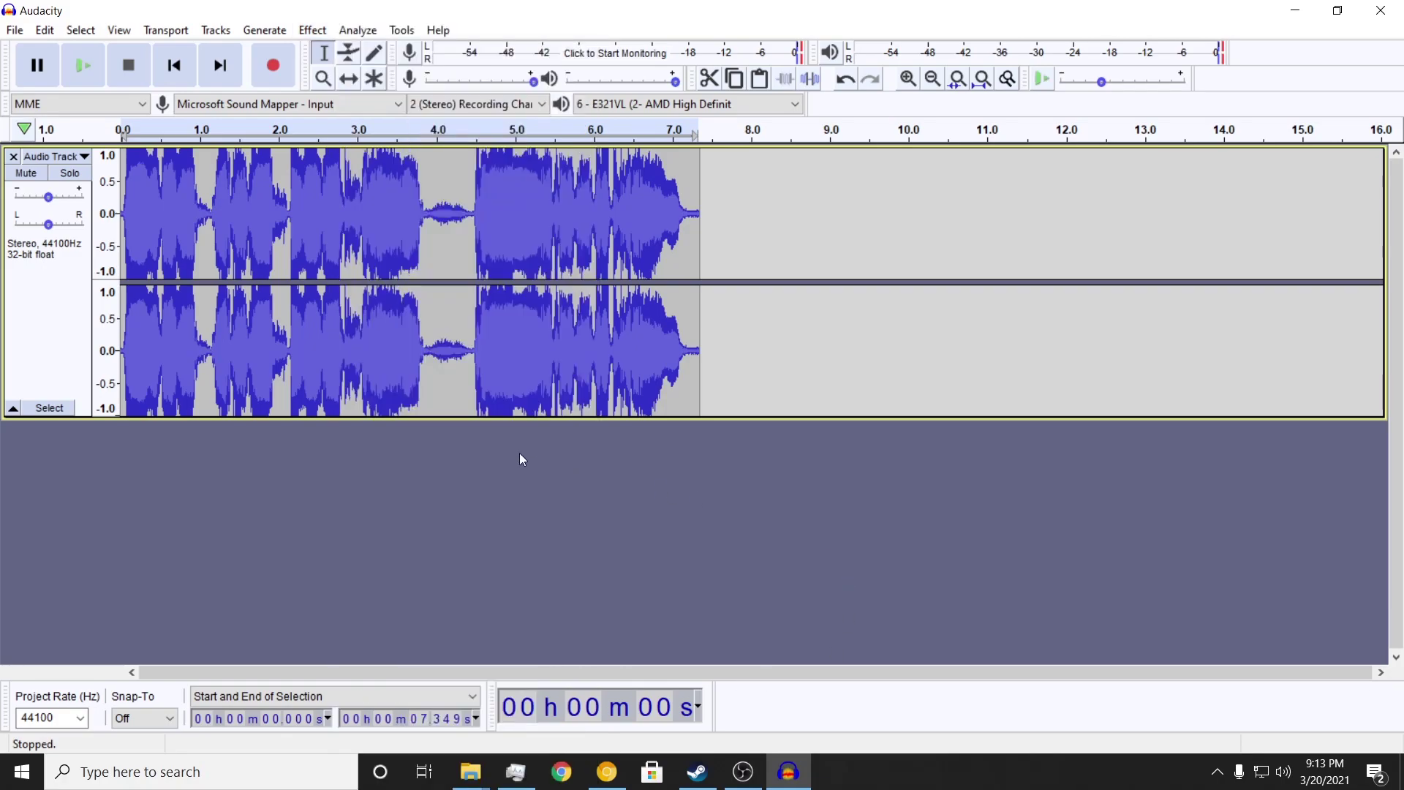
{"action": "key", "text": "ctrl+a"}
{"action": "left_click", "coordinate": [313, 30]}
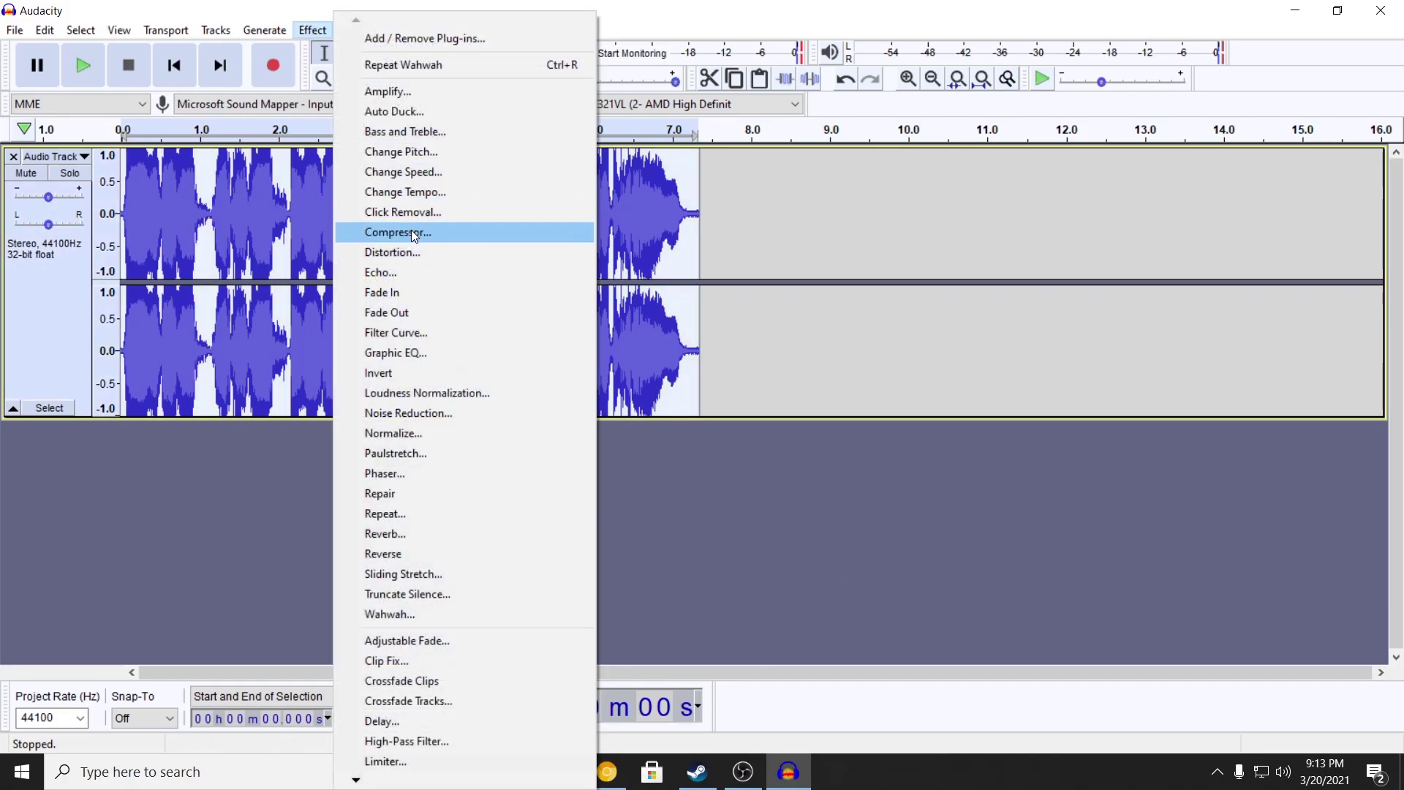
{"action": "left_click", "coordinate": [395, 253]}
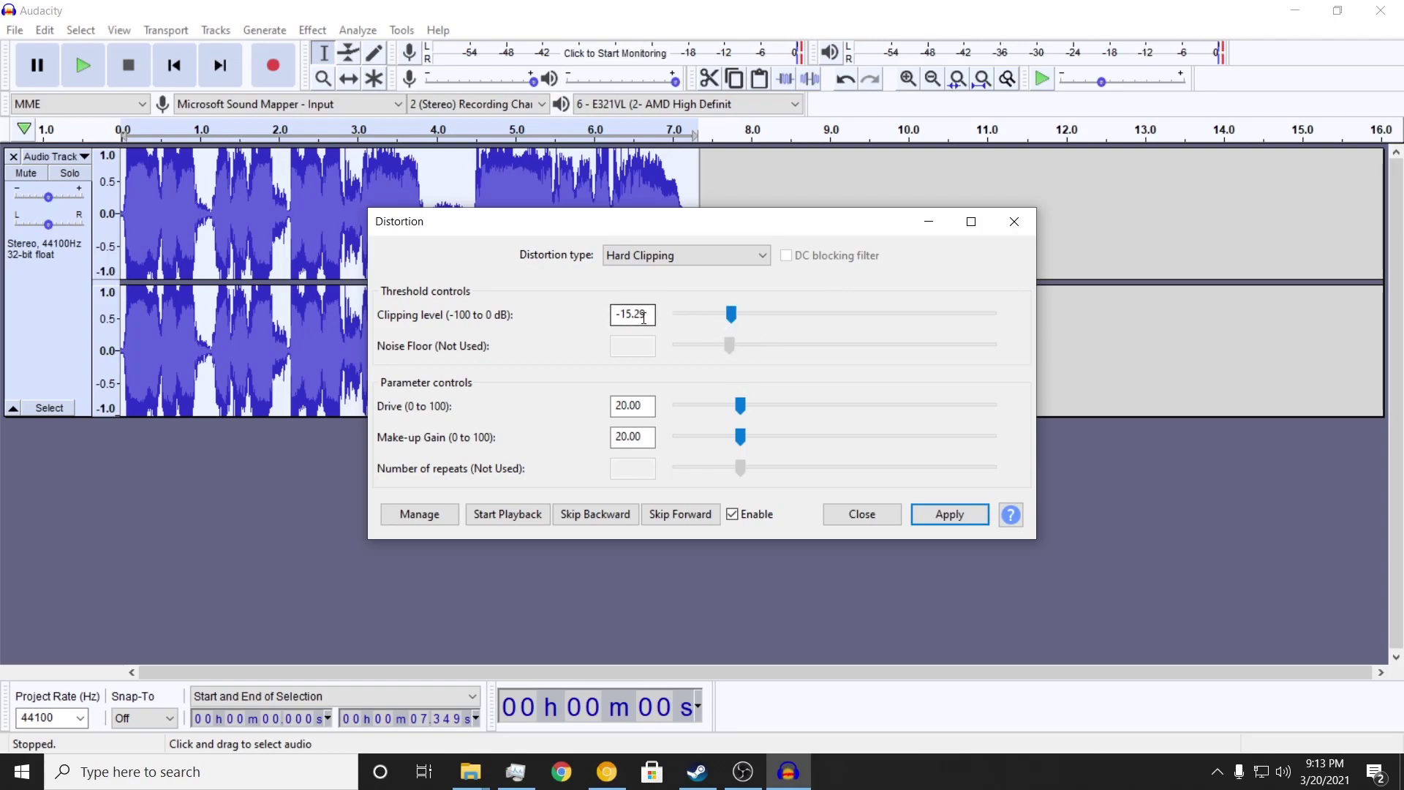
{"action": "left_click", "coordinate": [950, 514]}
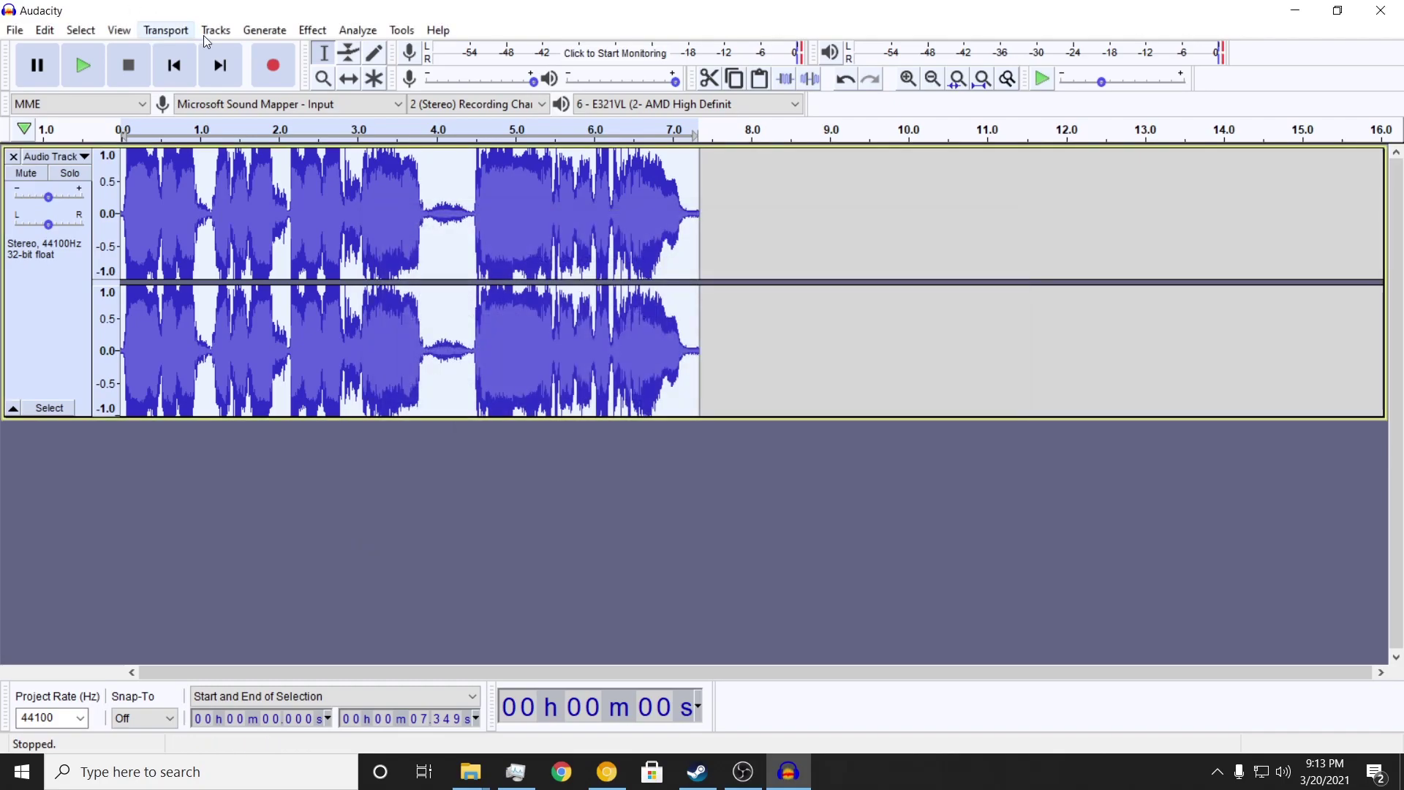
Open the Echo effect and briefly preview it with its starting settings.
{"action": "left_click", "coordinate": [312, 30]}
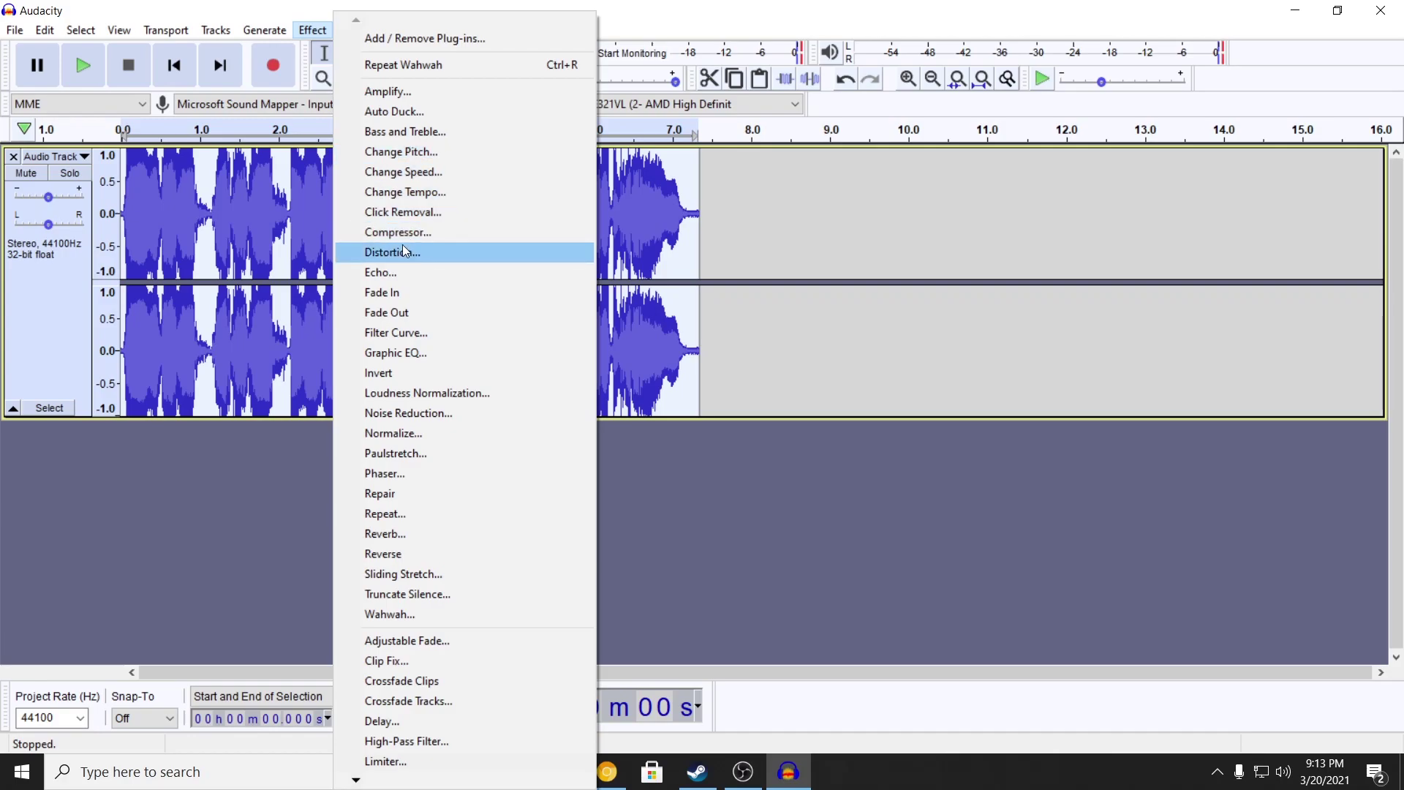
{"action": "left_click", "coordinate": [392, 274]}
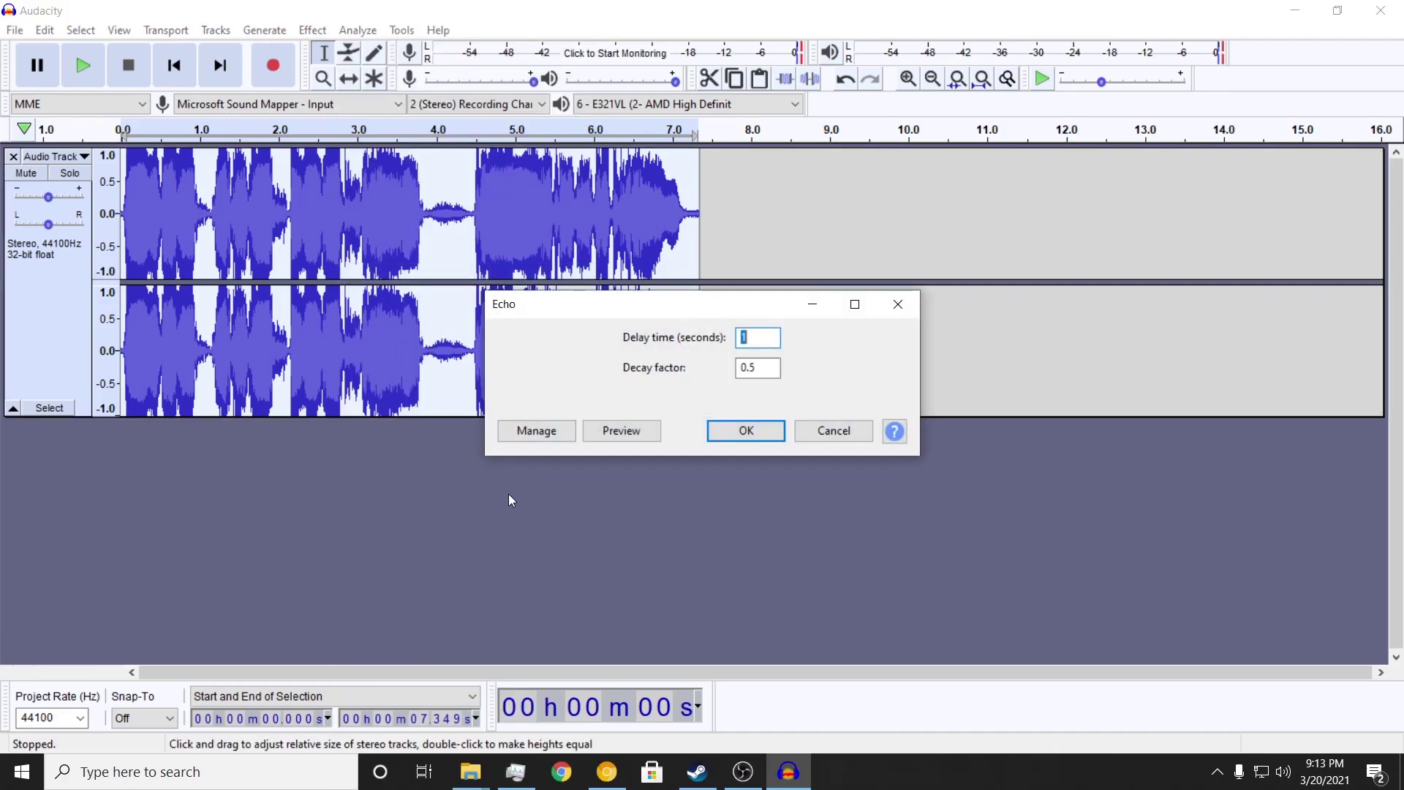
{"action": "left_click", "coordinate": [620, 436]}
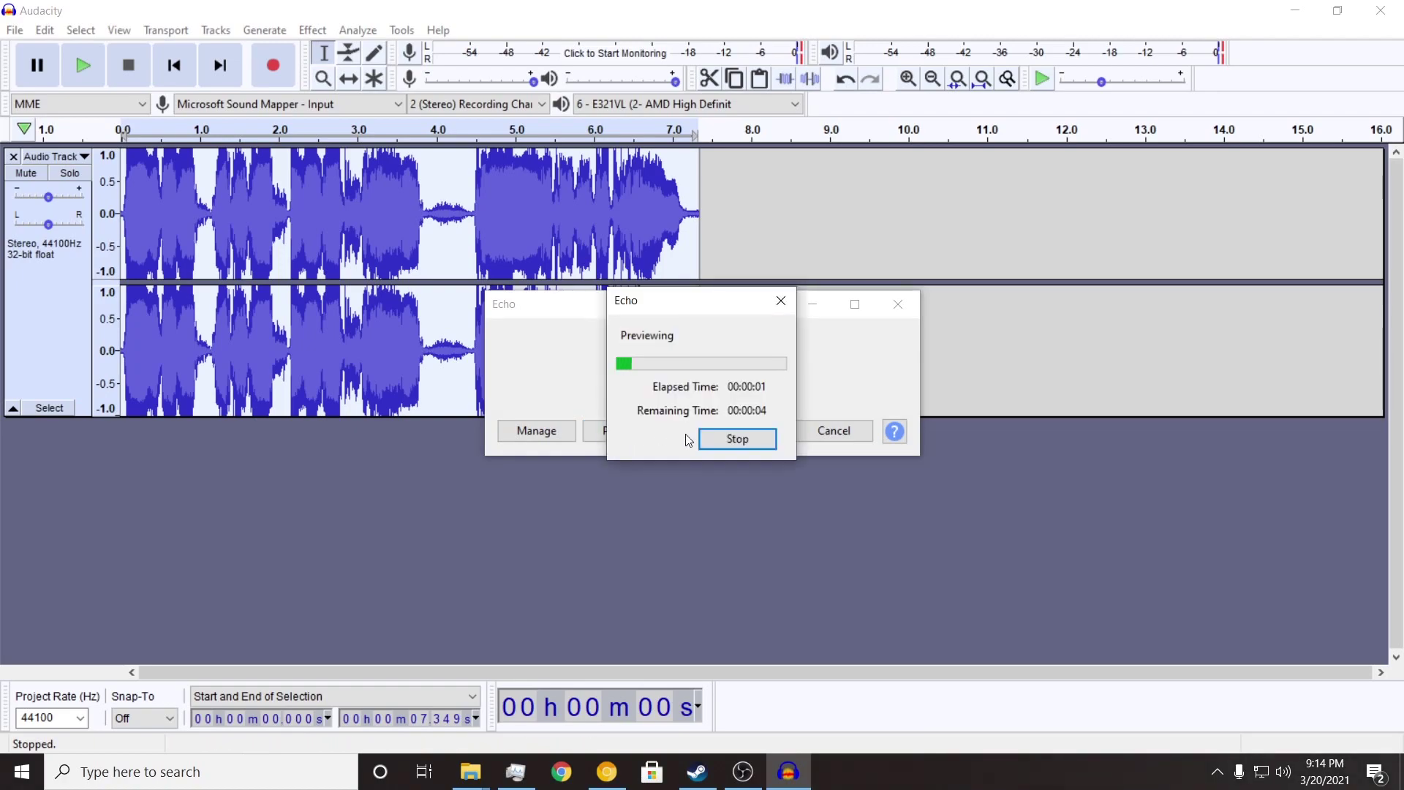
{"action": "left_click", "coordinate": [712, 442]}
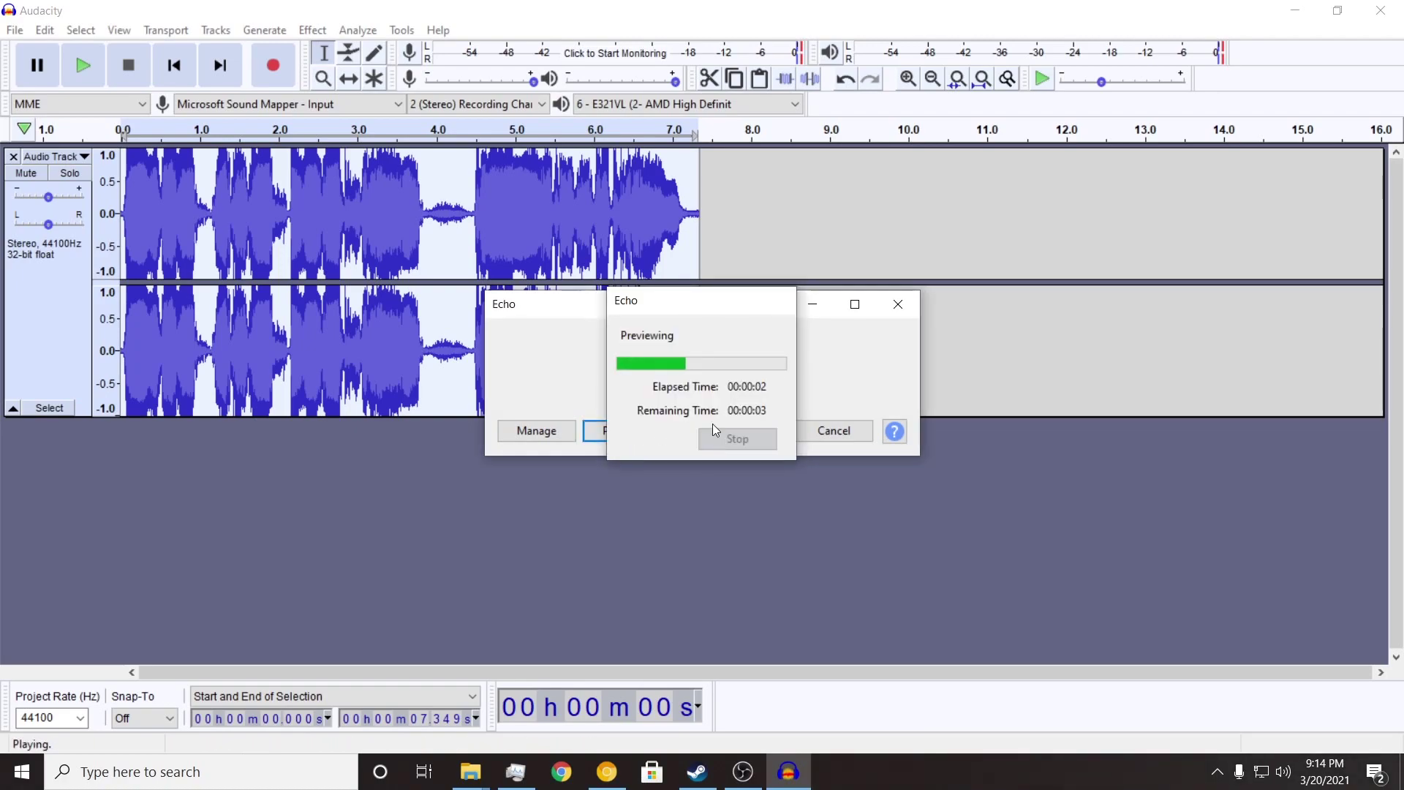
Set the echo to 0.085 s delay and 0.5 decay, preview it, and apply.
{"action": "left_click_drag", "start_coordinate": [758, 368], "coordinate": [747, 367]}
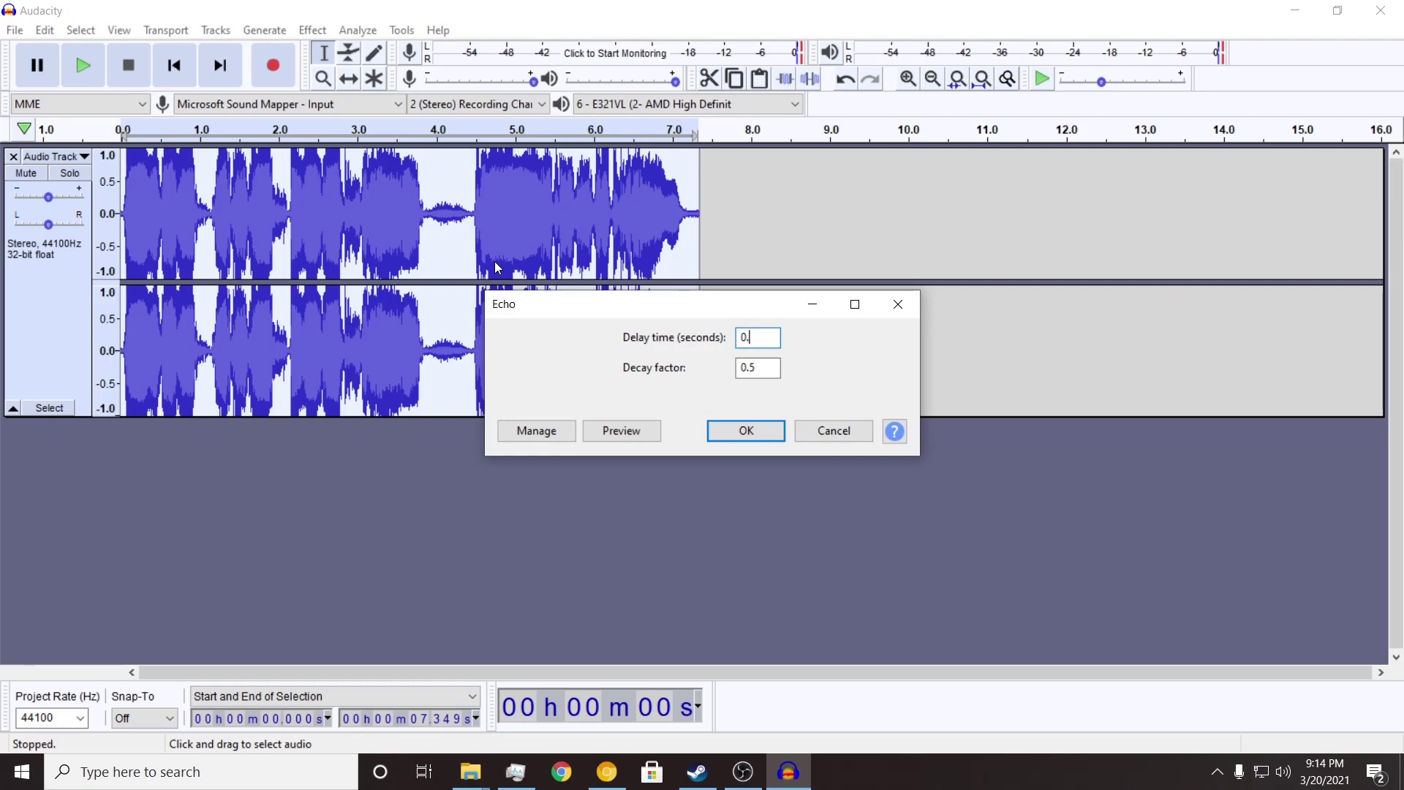
{"action": "left_click", "coordinate": [613, 430]}
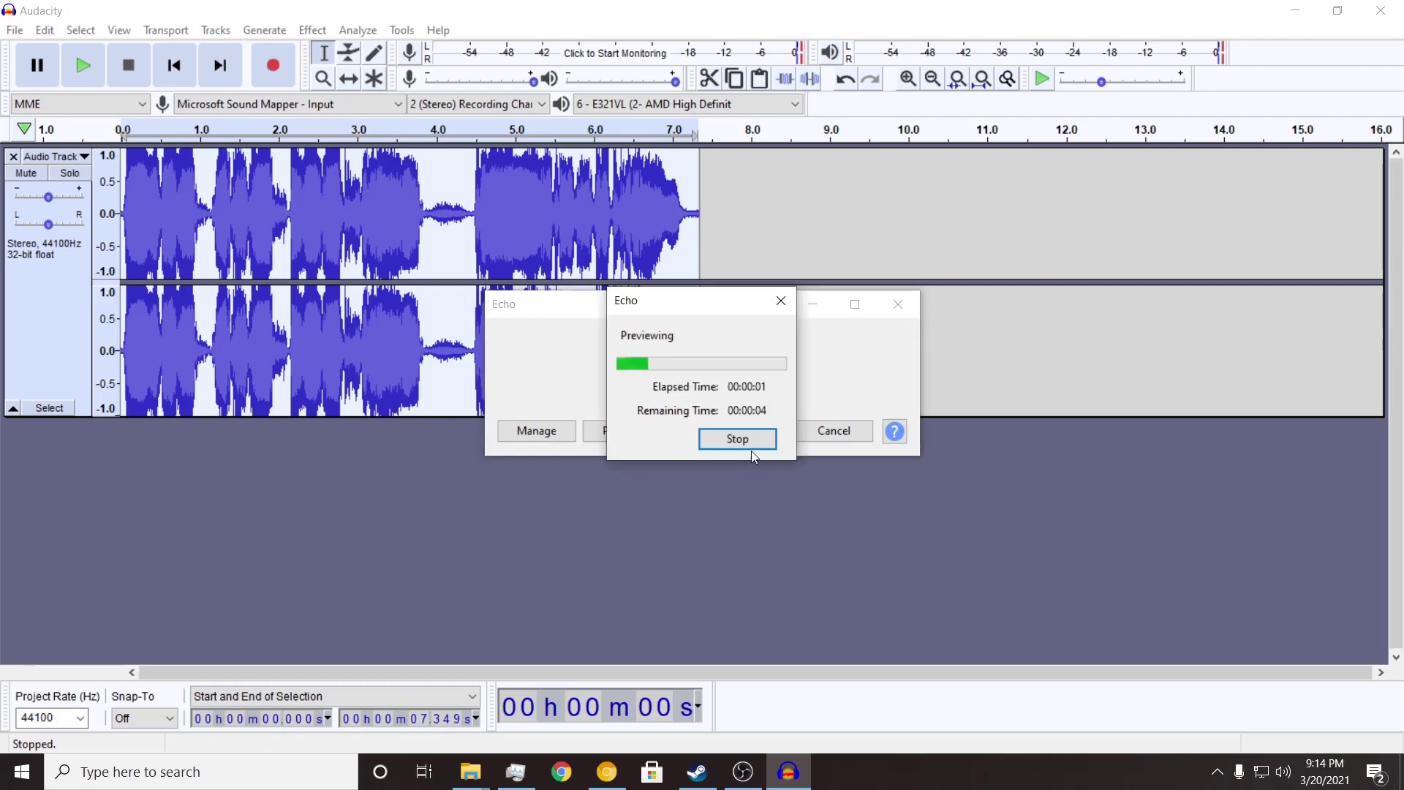
{"action": "left_click", "coordinate": [749, 443]}
{"action": "left_click", "coordinate": [638, 430]}
{"action": "left_click", "coordinate": [731, 440]}
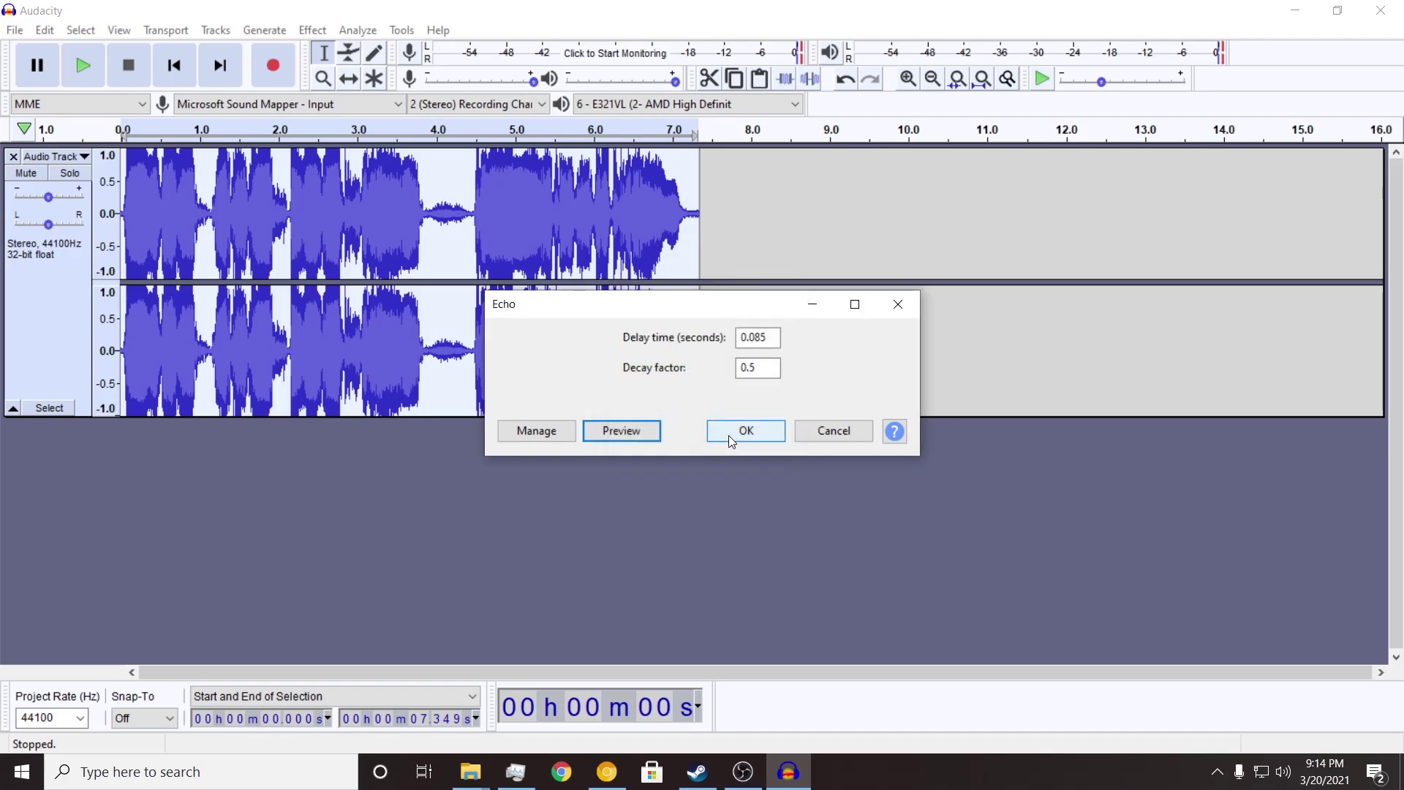
{"action": "left_click", "coordinate": [728, 436]}
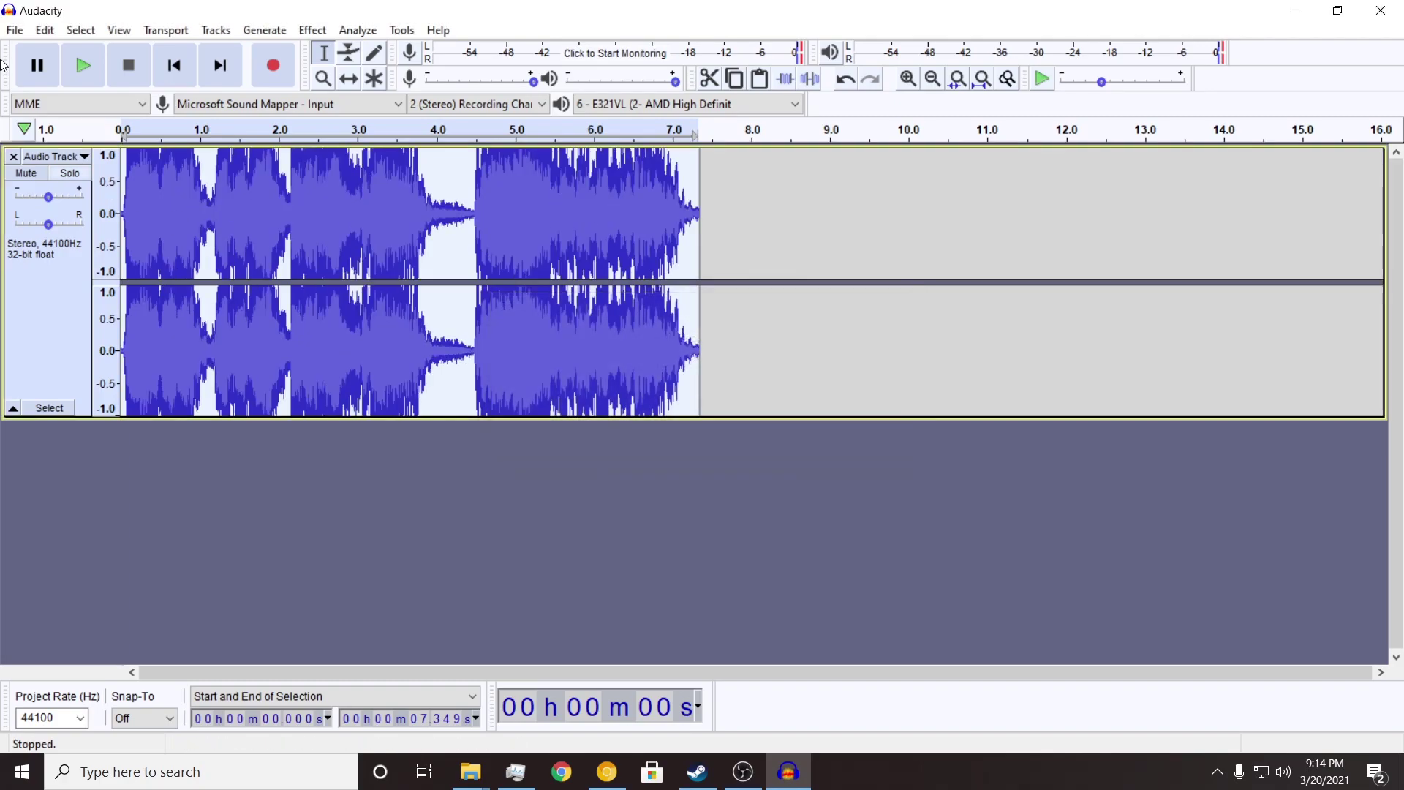
{"action": "left_click", "coordinate": [73, 71]}
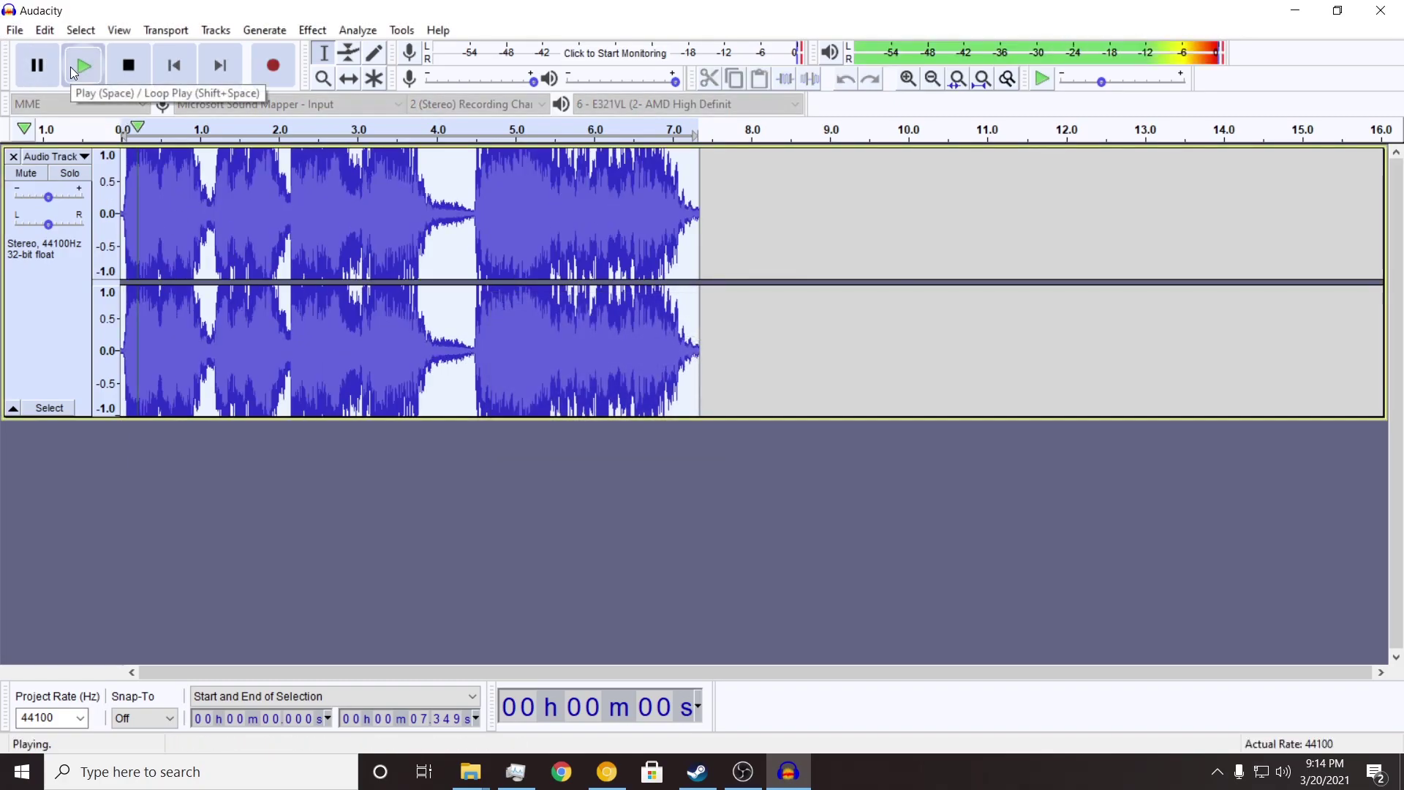
{"action": "left_click", "coordinate": [119, 71]}
{"action": "left_click", "coordinate": [1041, 608]}
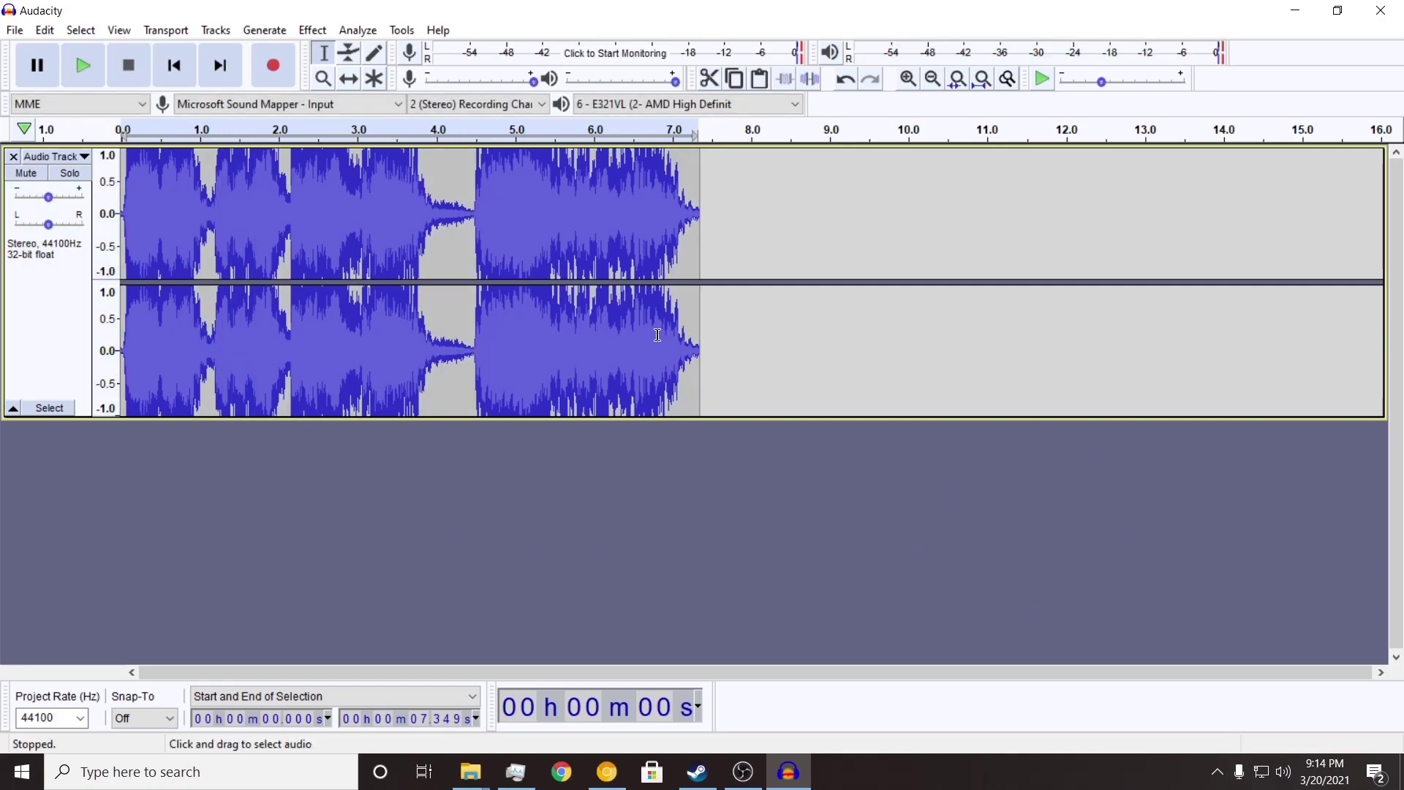
{"action": "left_click_drag", "start_coordinate": [703, 278], "coordinate": [1013, 341]}
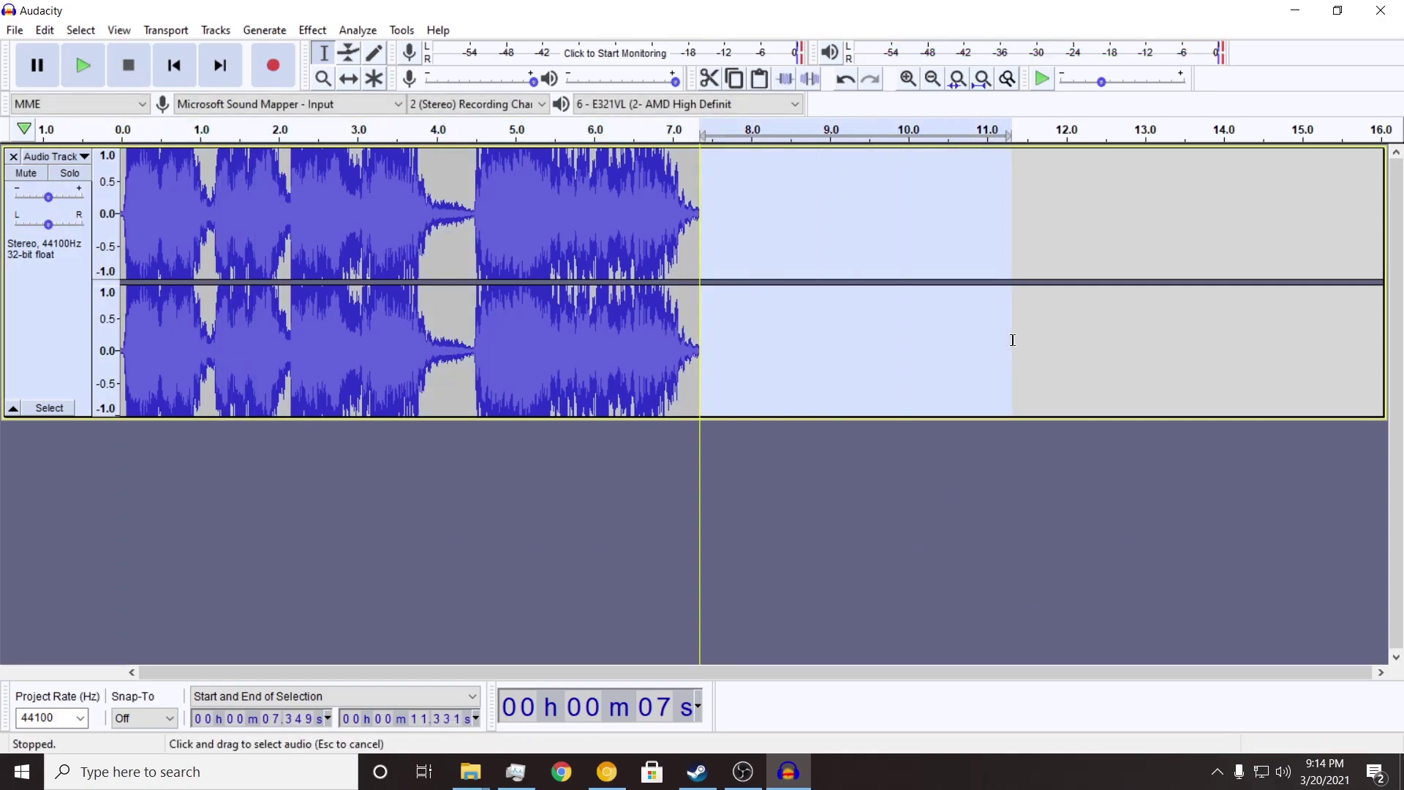
{"action": "left_click", "coordinate": [819, 612]}
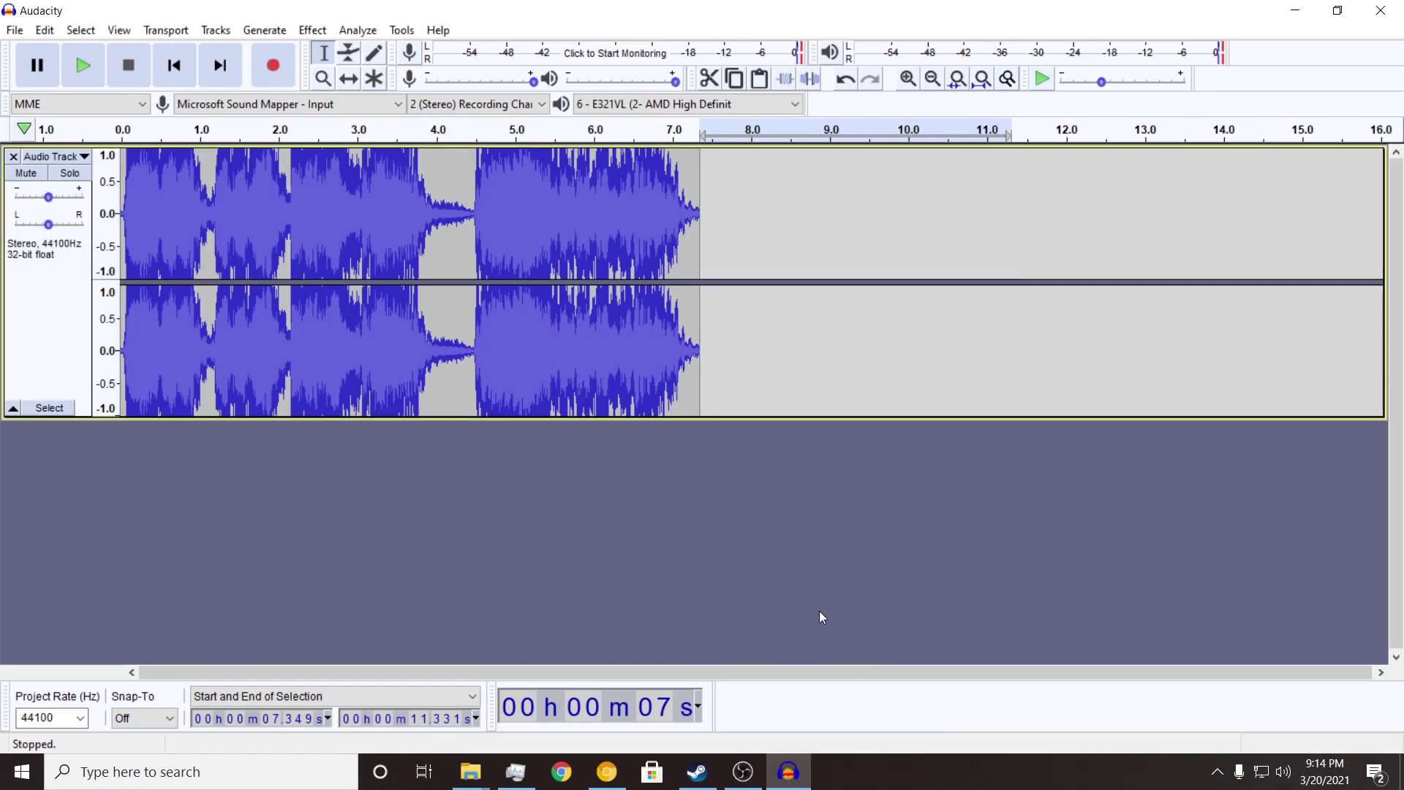
Start an MP3 export of the clip with quality set to 24 kbps.
{"action": "left_click", "coordinate": [16, 32]}
{"action": "mouse_move", "coordinate": [59, 158]}
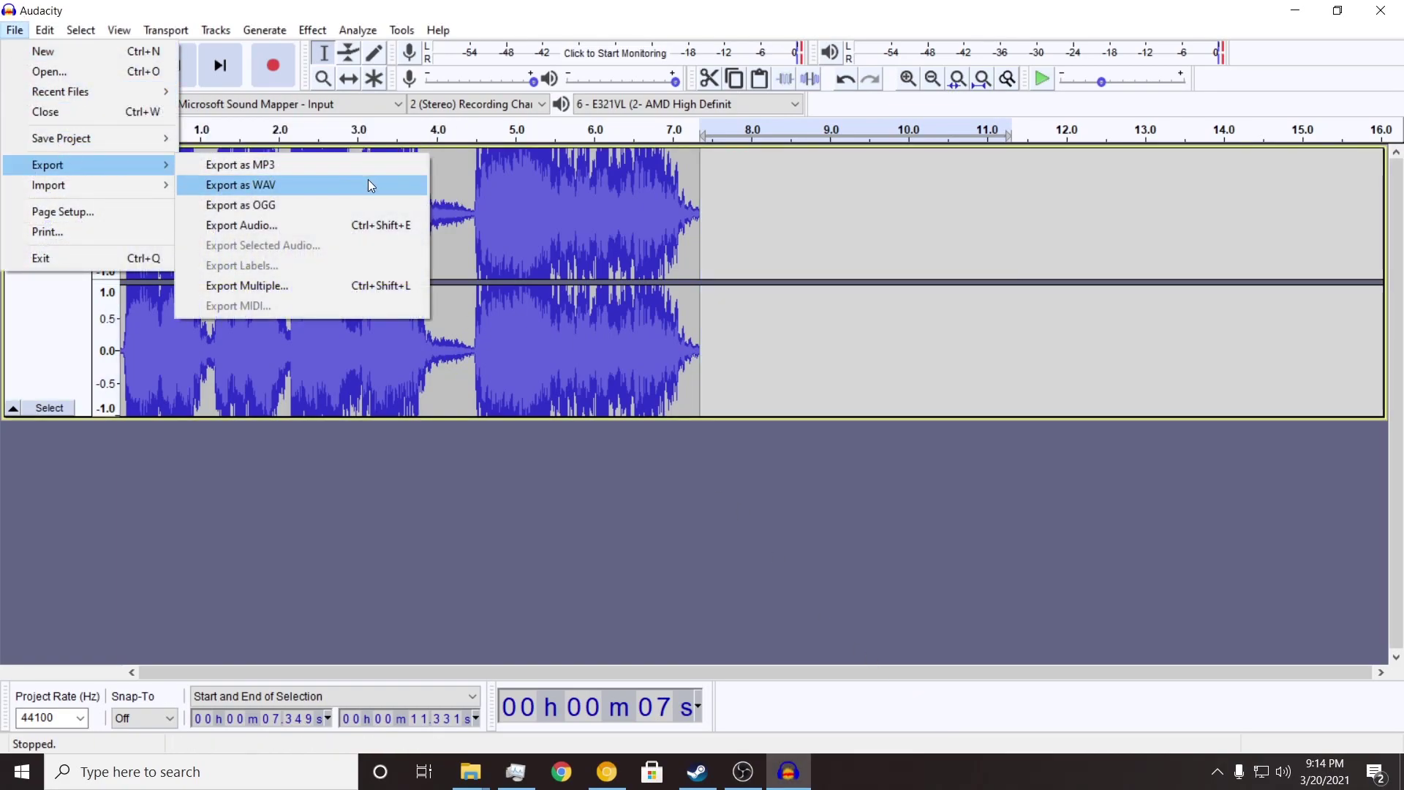
{"action": "left_click", "coordinate": [345, 173]}
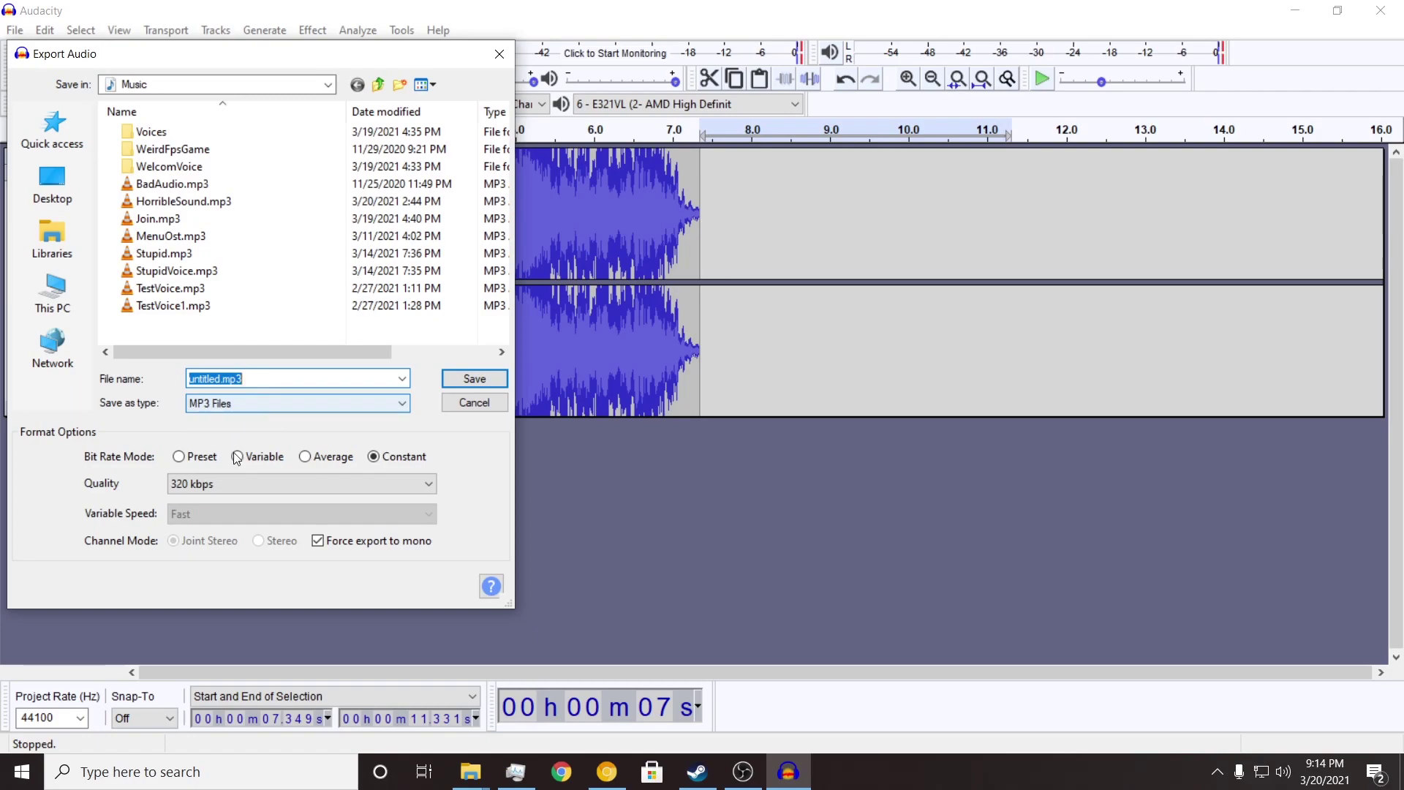
{"action": "left_click", "coordinate": [242, 482]}
{"action": "left_click", "coordinate": [288, 735]}
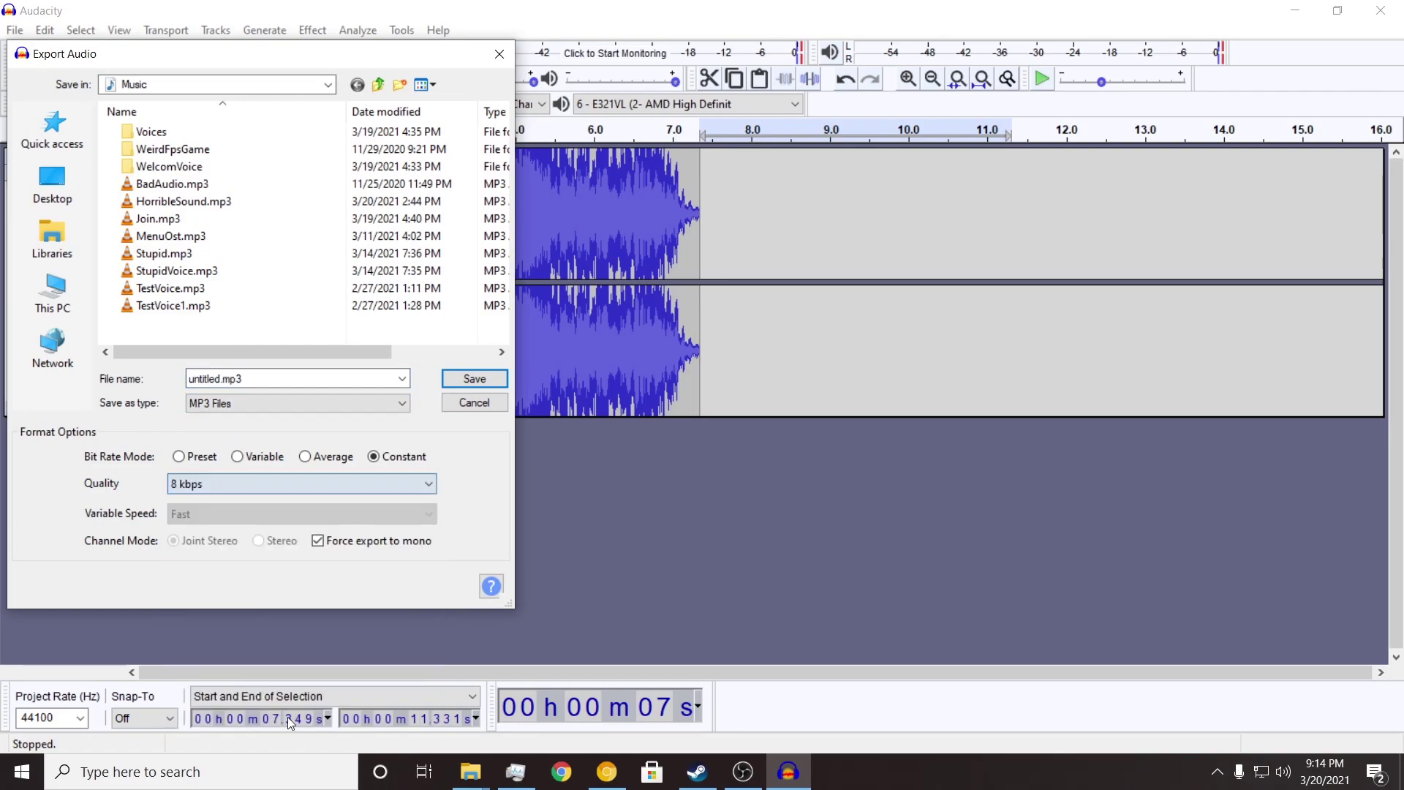
{"action": "left_click", "coordinate": [219, 484]}
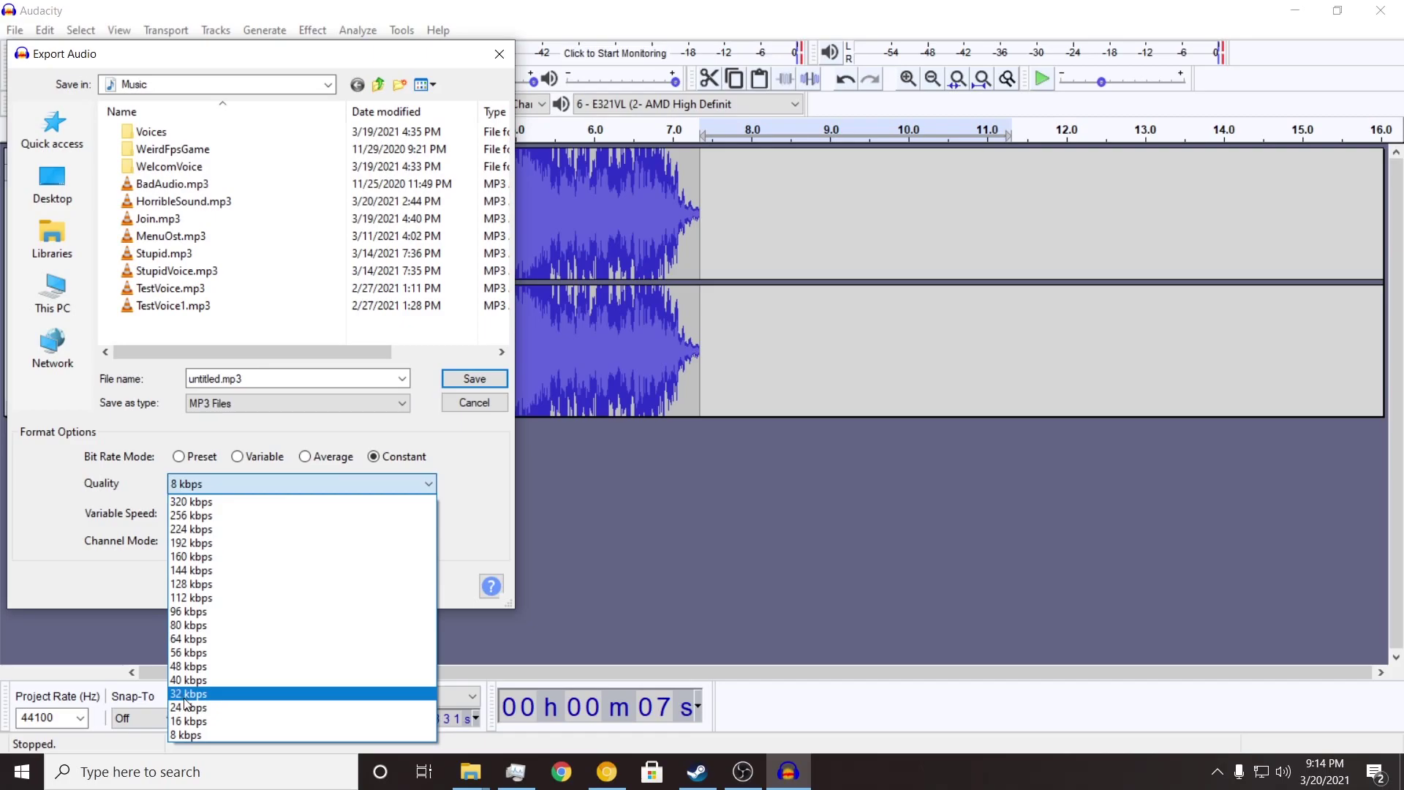
{"action": "left_click", "coordinate": [223, 710]}
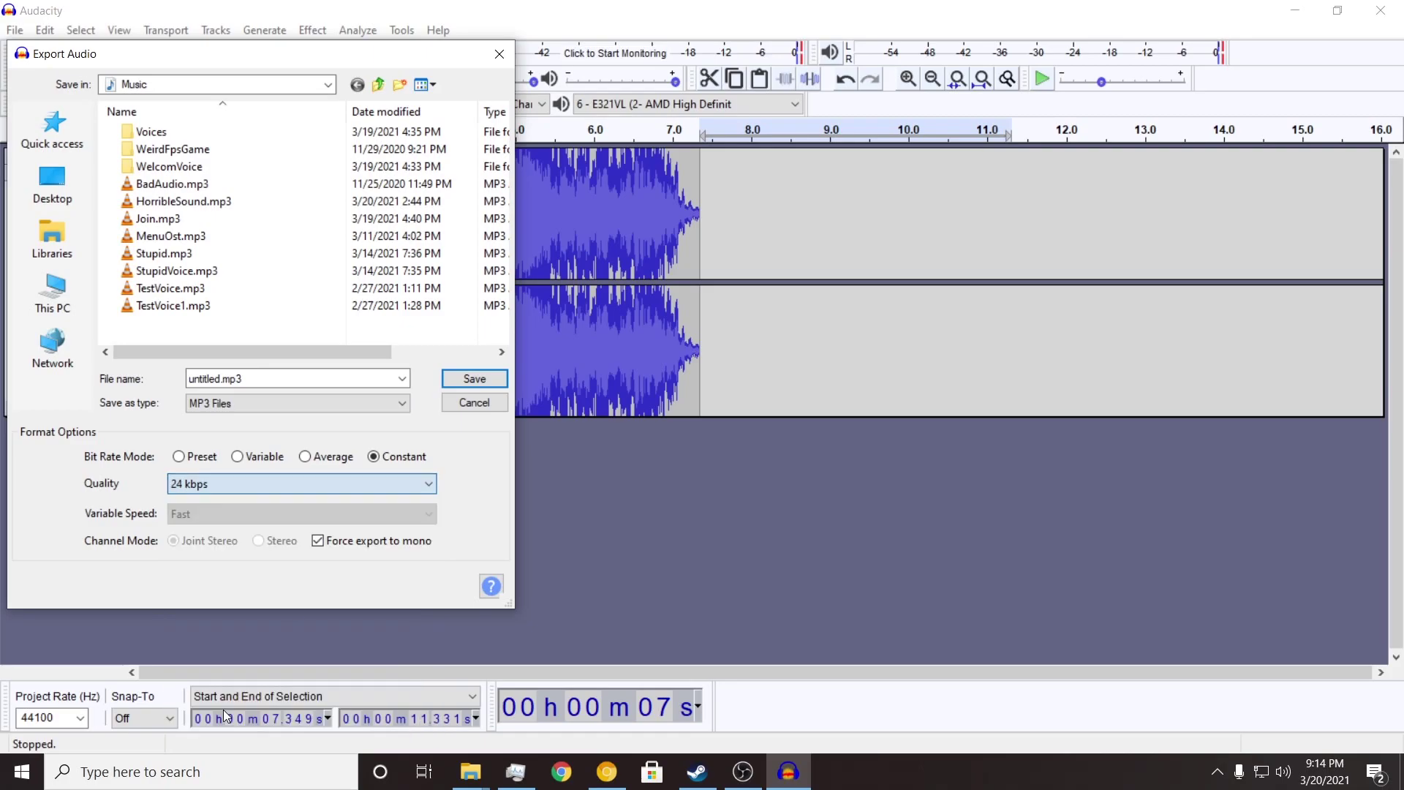
Save it as untitled.mp3 in Music, accepting empty metadata tags and the sample rate warning.
{"action": "left_click", "coordinate": [485, 380]}
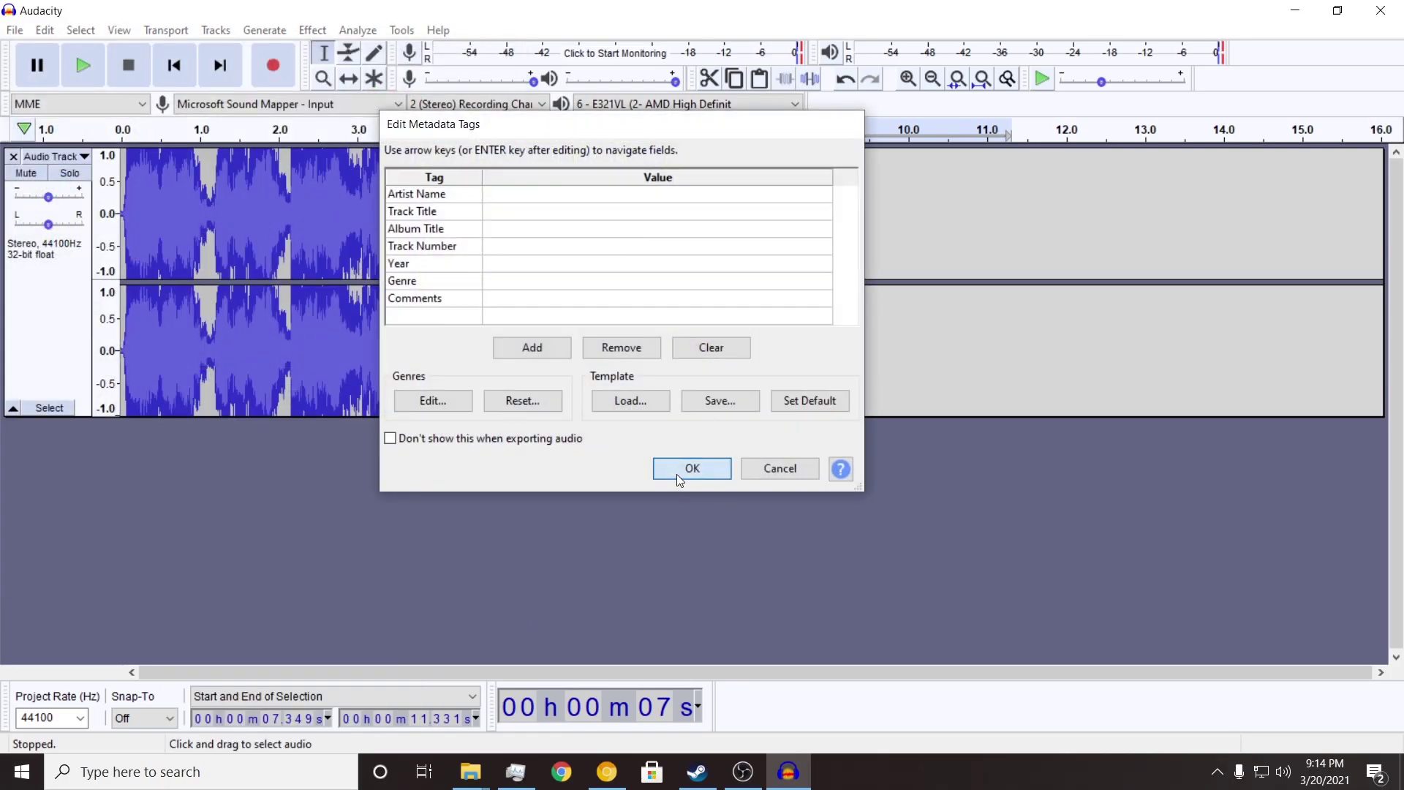
{"action": "left_click", "coordinate": [683, 468]}
{"action": "left_click", "coordinate": [772, 449]}
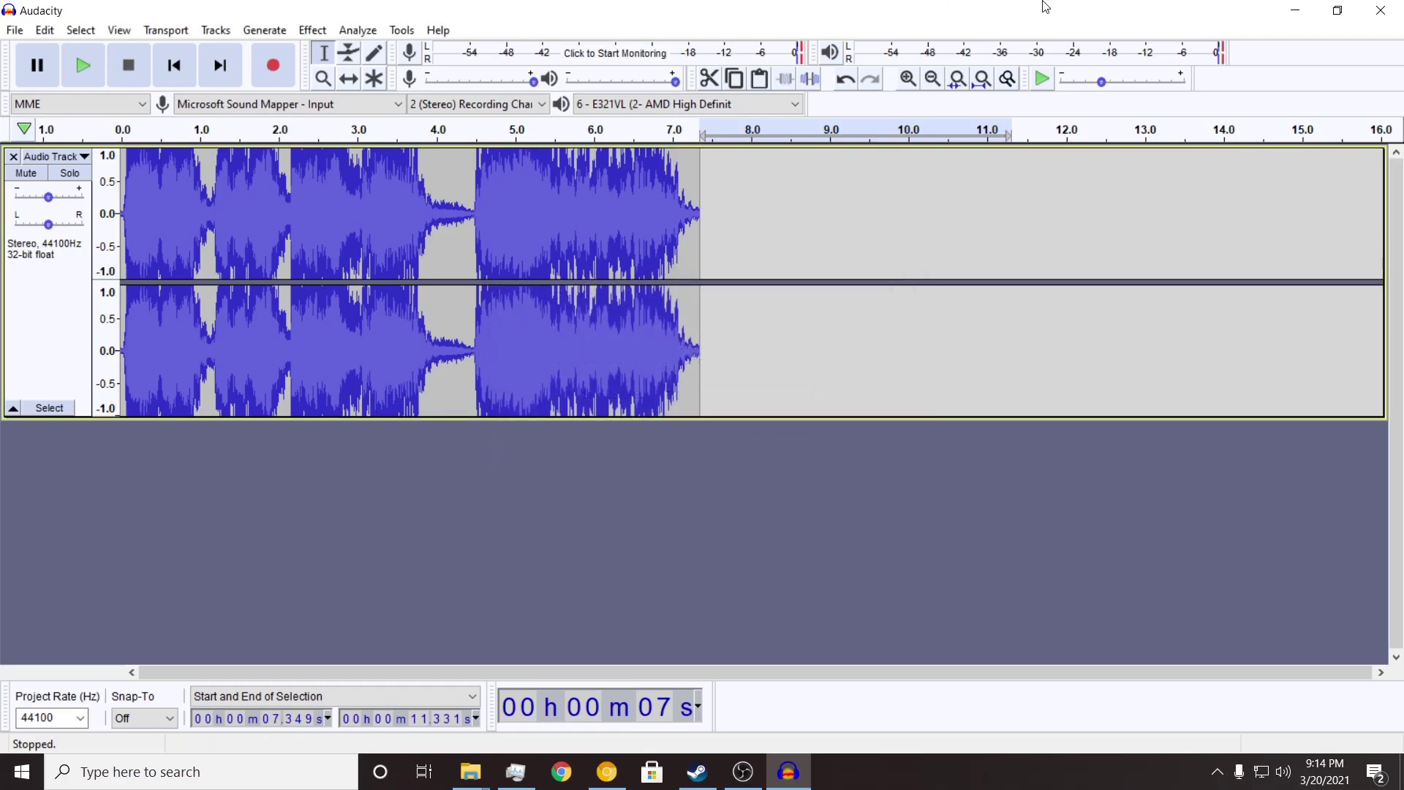
Minimize Audacity, open the desktop Music folder maximized, and select untitled.mp3.
{"action": "left_click", "coordinate": [1296, 9]}
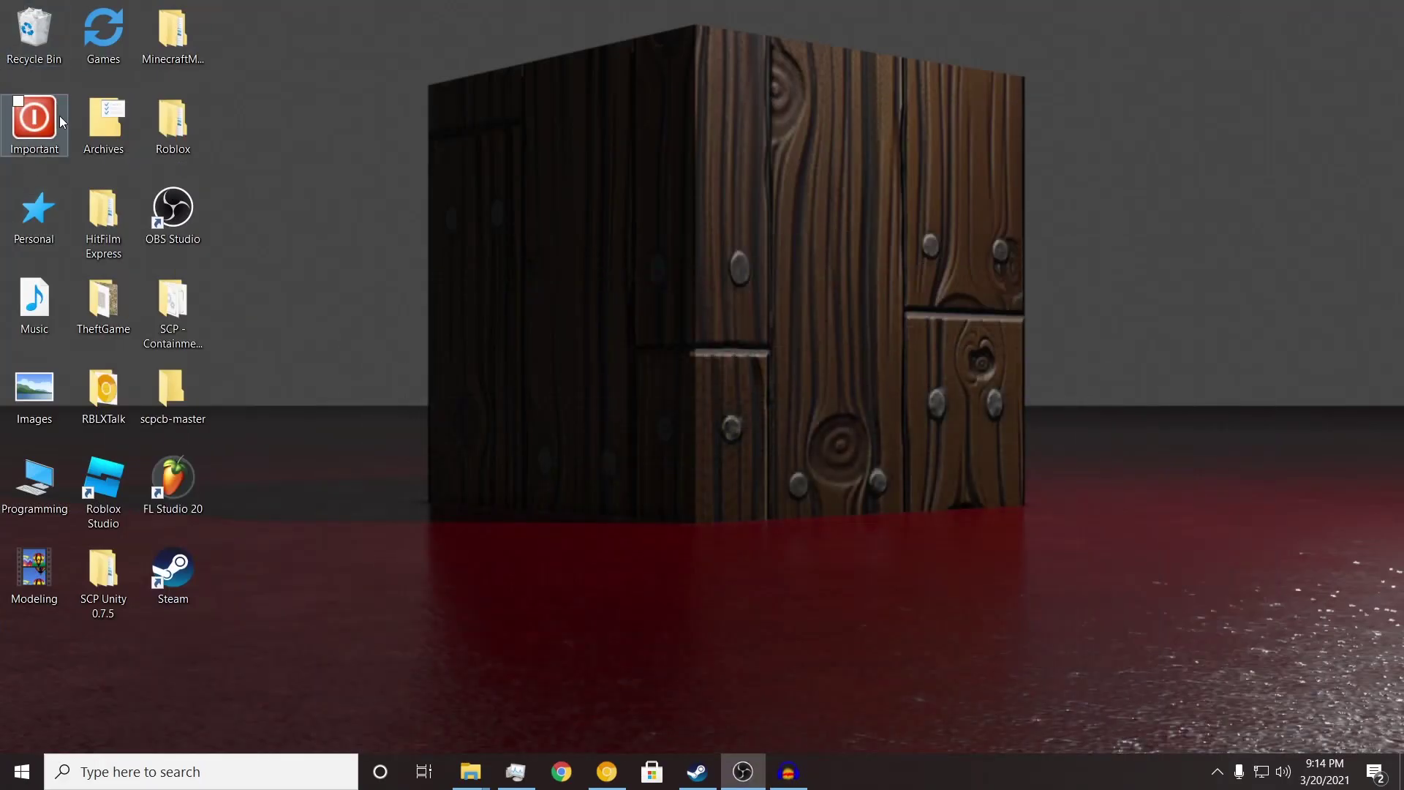
{"action": "double_click", "coordinate": [32, 319]}
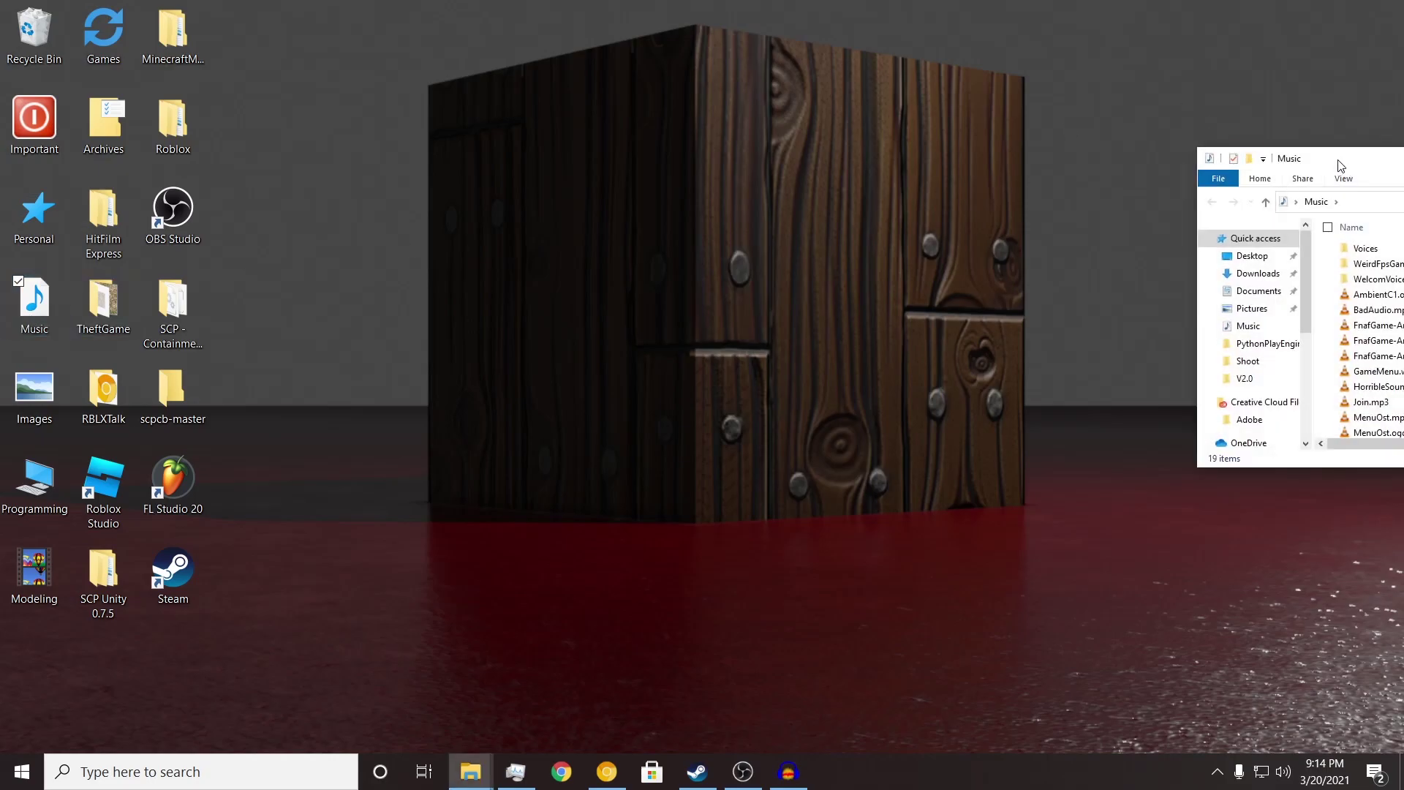
{"action": "left_click_drag", "start_coordinate": [1340, 165], "coordinate": [249, 2]}
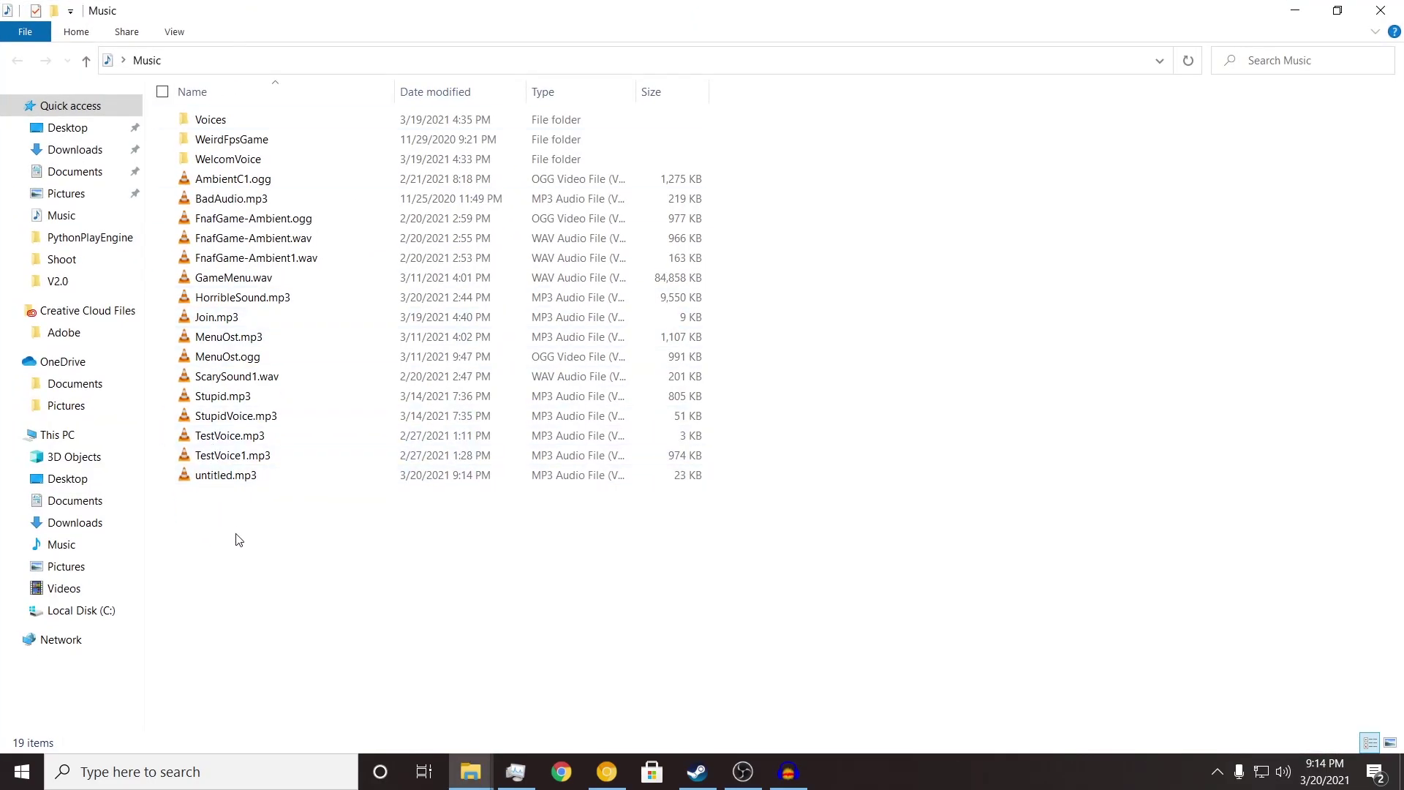
{"action": "left_click", "coordinate": [229, 477]}
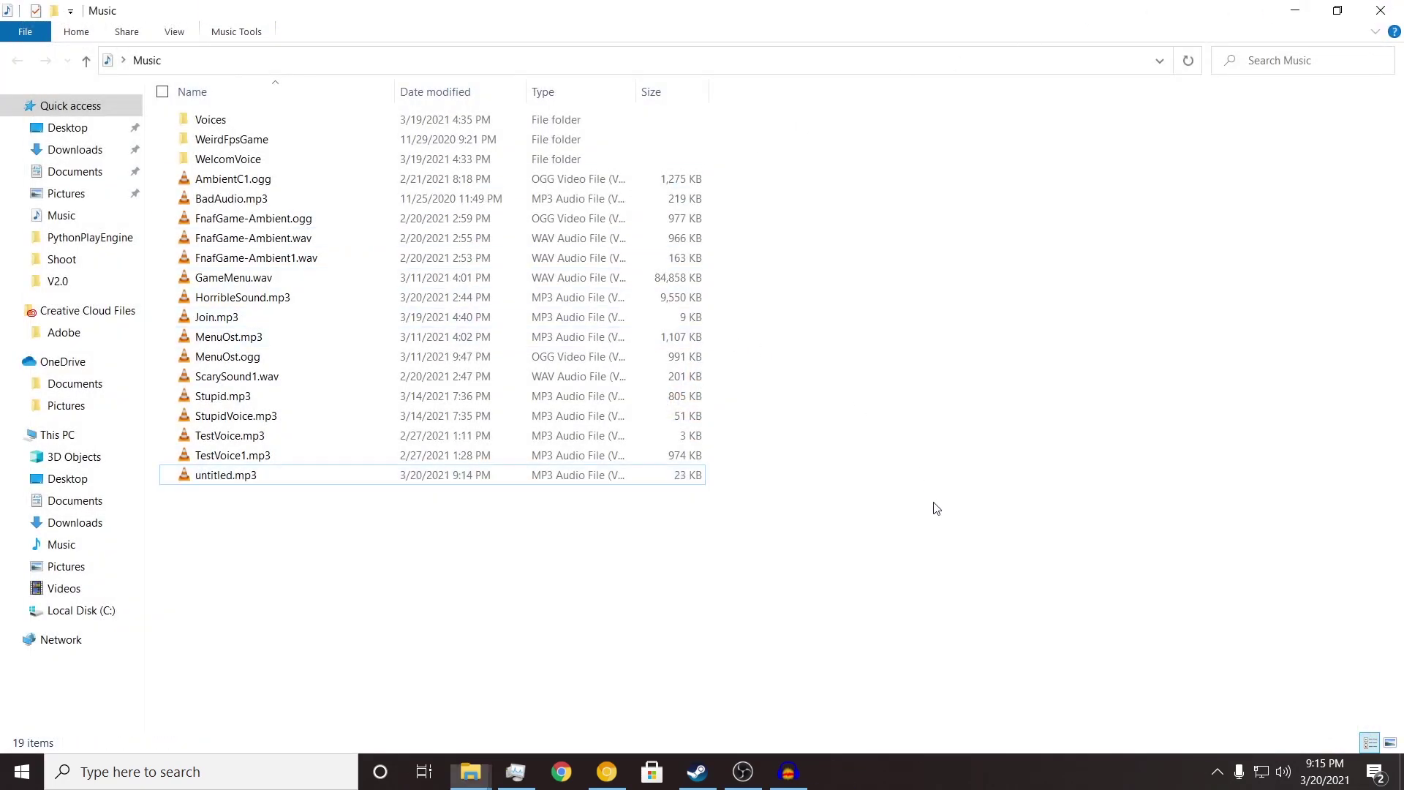
Rename untitled.mp3 to 'Videofckoszfko0q3r9oewlktclk5yk4ckt5k9yc'.
{"action": "left_click", "coordinate": [389, 479]}
{"action": "right_click", "coordinate": [386, 476]}
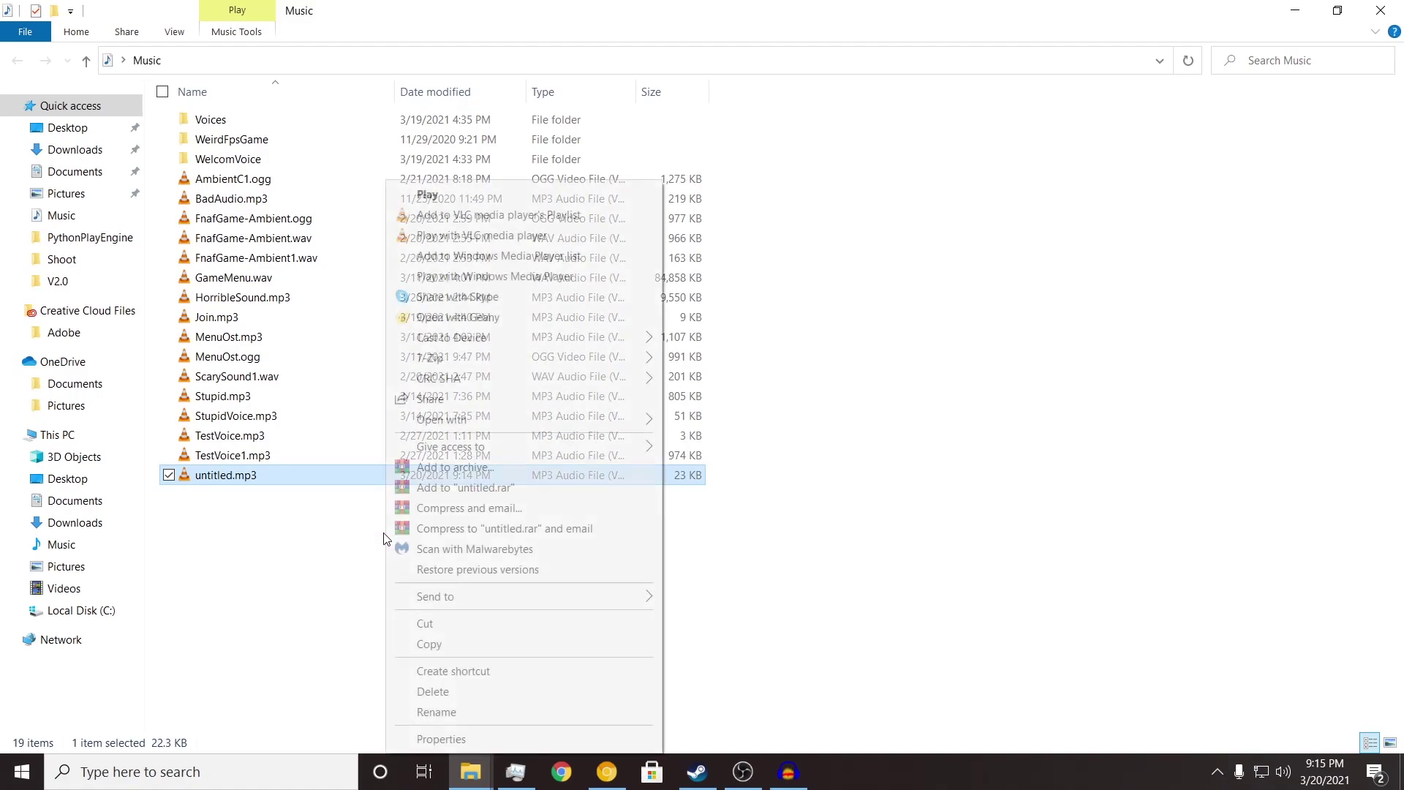
{"action": "left_click", "coordinate": [433, 713]}
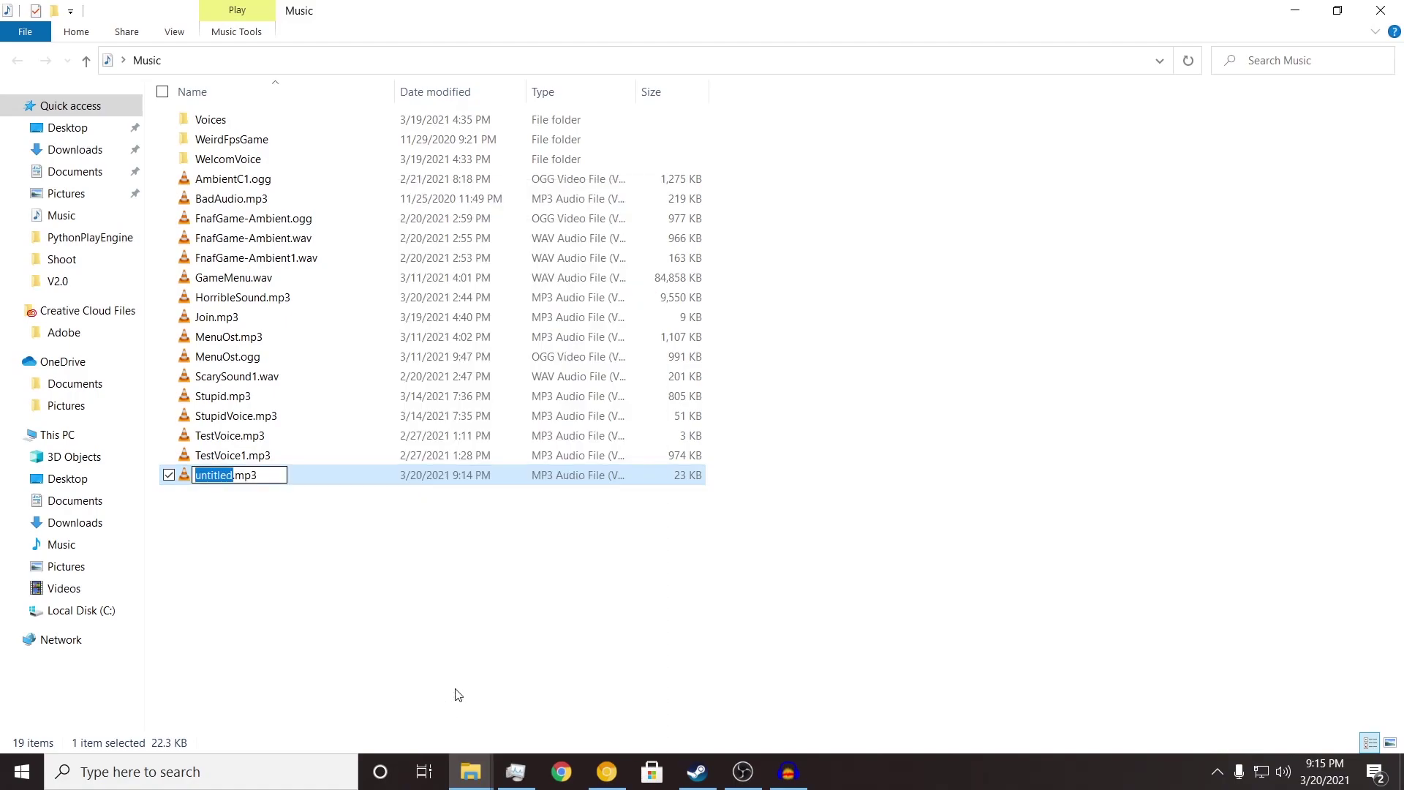
{"action": "type", "text": "Videofckoszfko0q3r9oewlktclk5yk"}
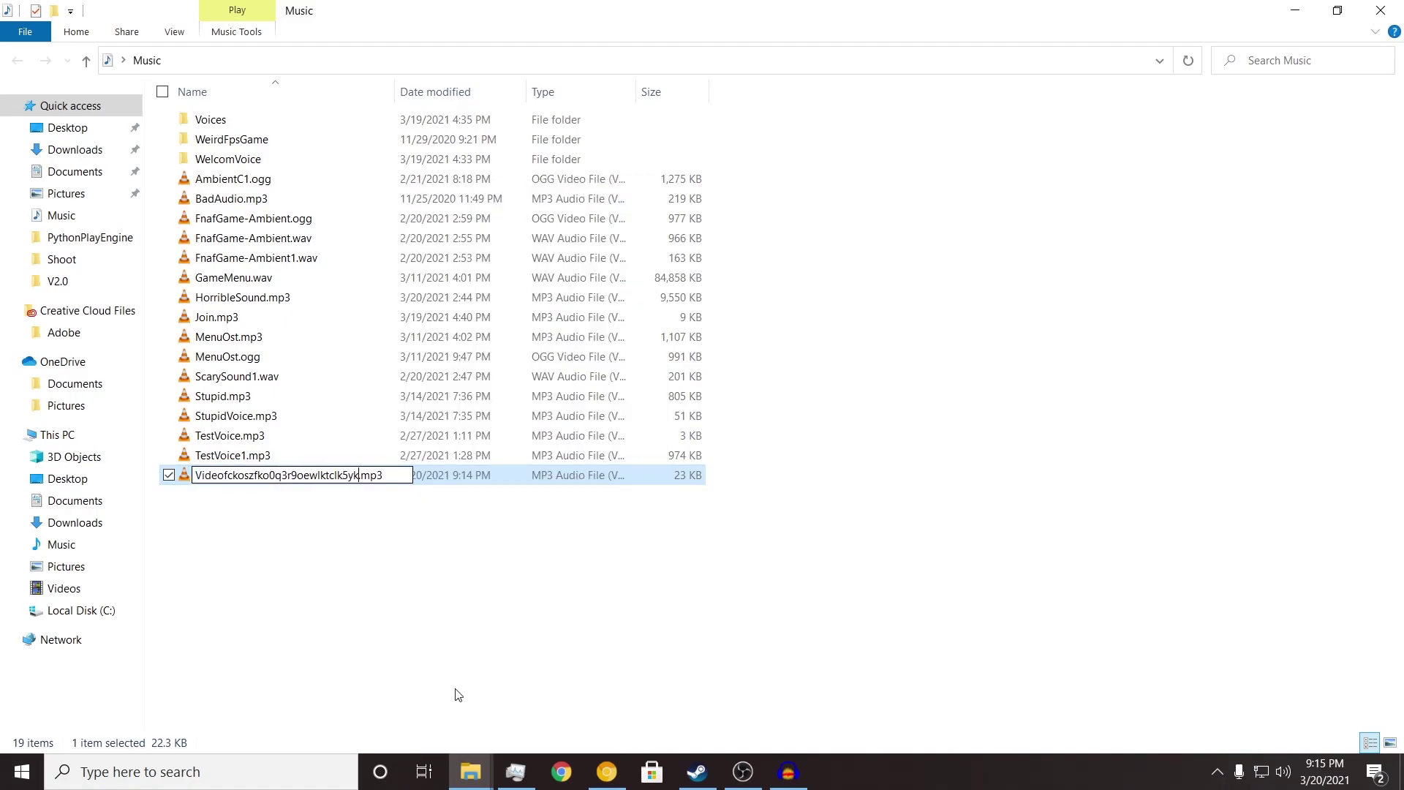
{"action": "type", "text": "4ckt5k9yc"}
{"action": "key", "text": "Return"}
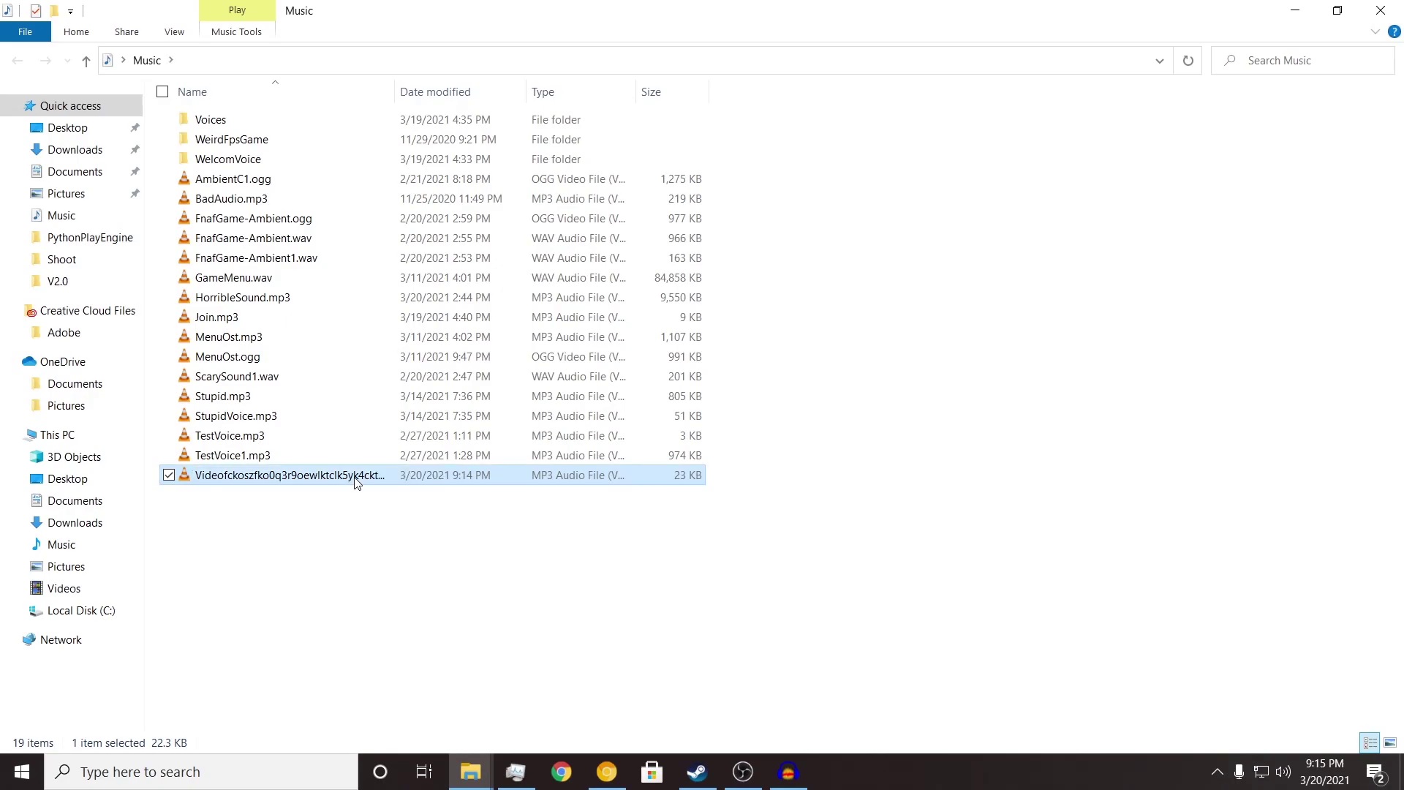
Rename the file again to 'YtVideo99193492592396598934869832868834.mp3' and deselect it.
{"action": "right_click", "coordinate": [321, 479]}
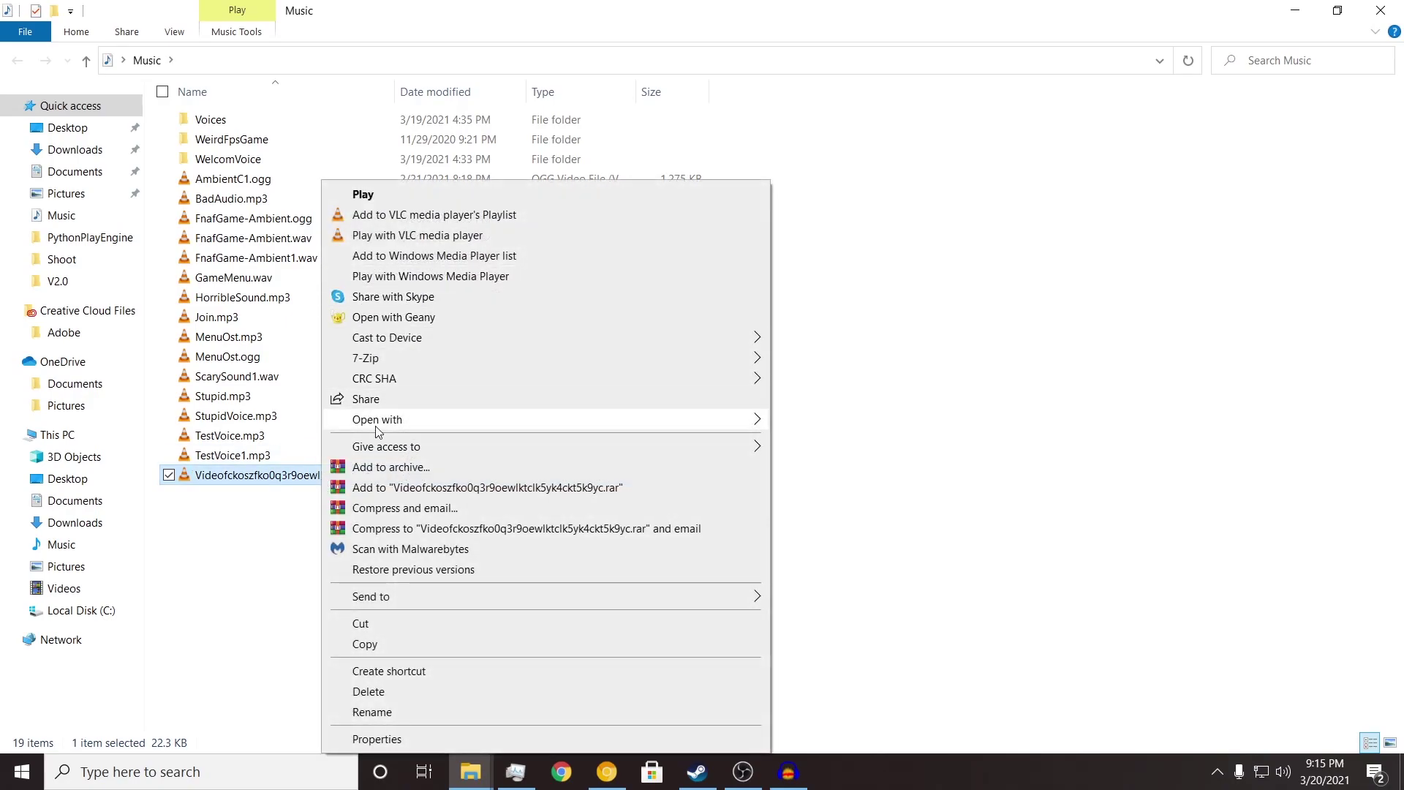
{"action": "left_click", "coordinate": [380, 714]}
{"action": "key", "text": "BackSpace"}
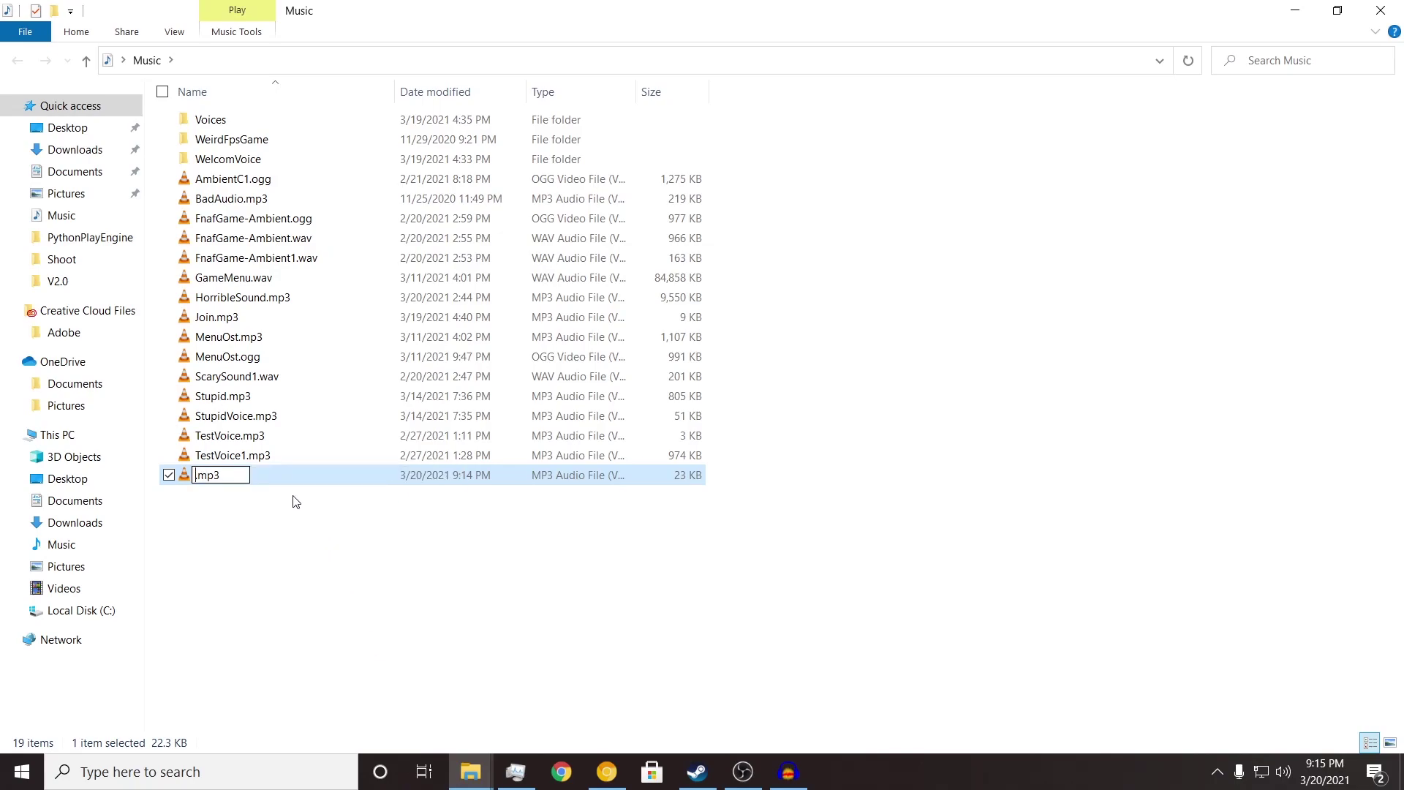
{"action": "type", "text": "YtVideo991934925923965989348698328688346"}
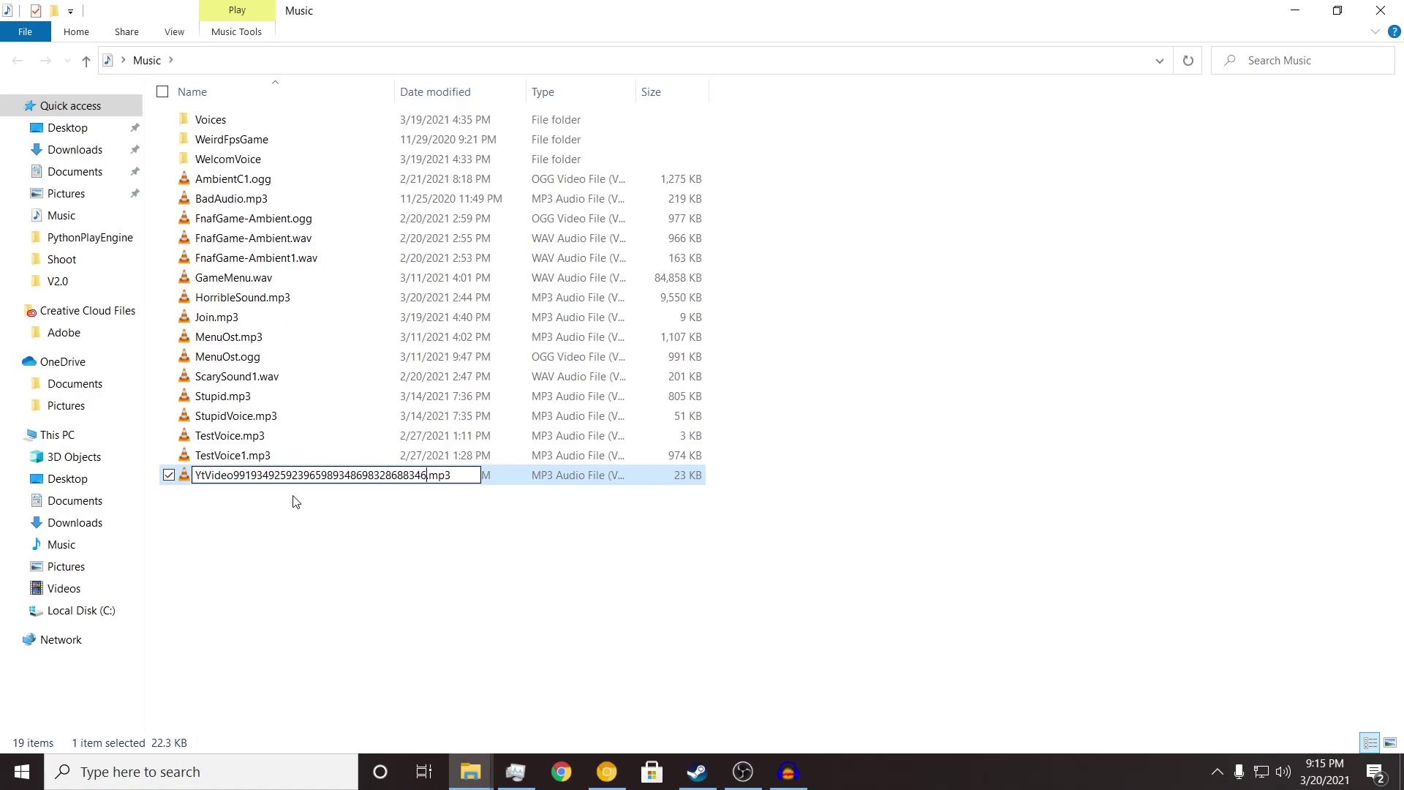
{"action": "key", "text": "Return"}
{"action": "left_click", "coordinate": [426, 542]}
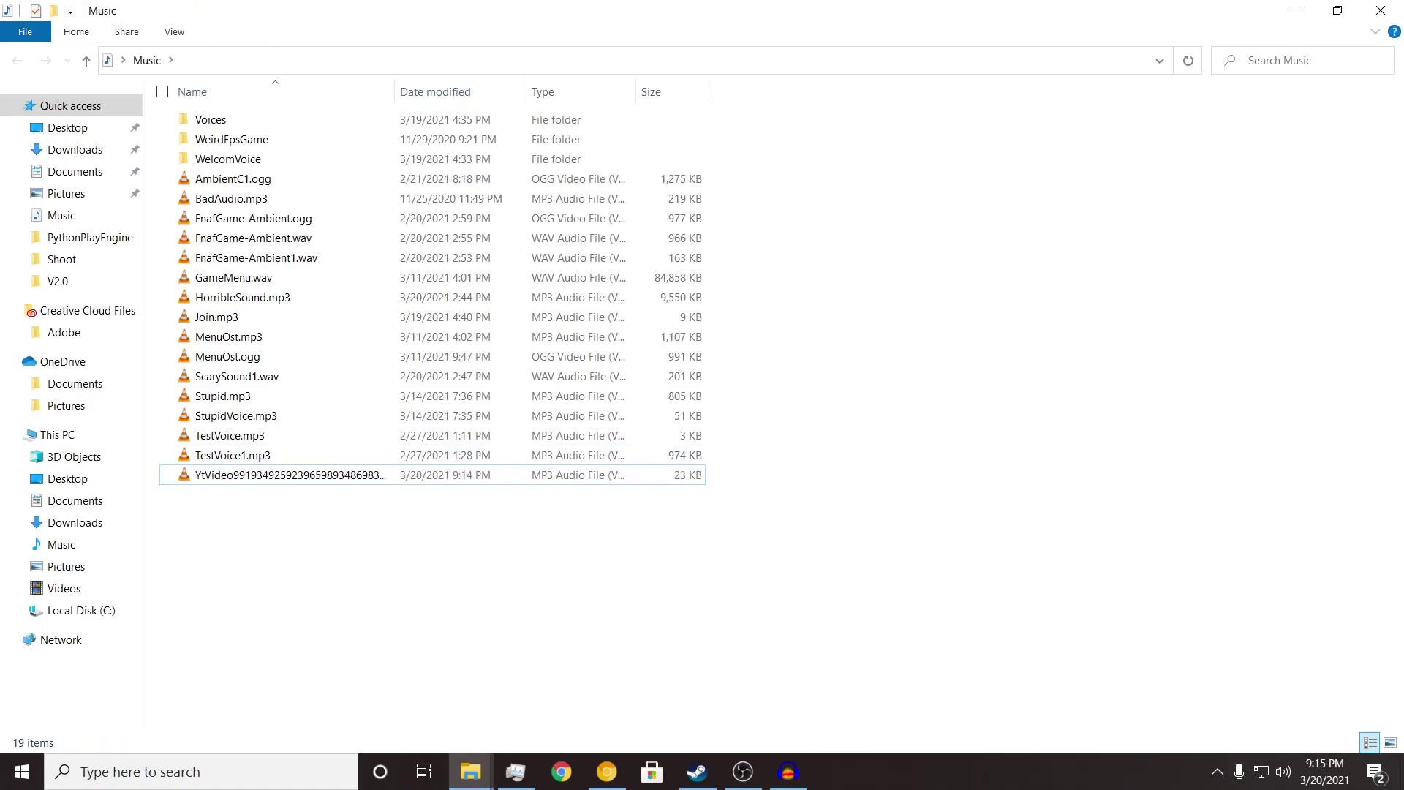